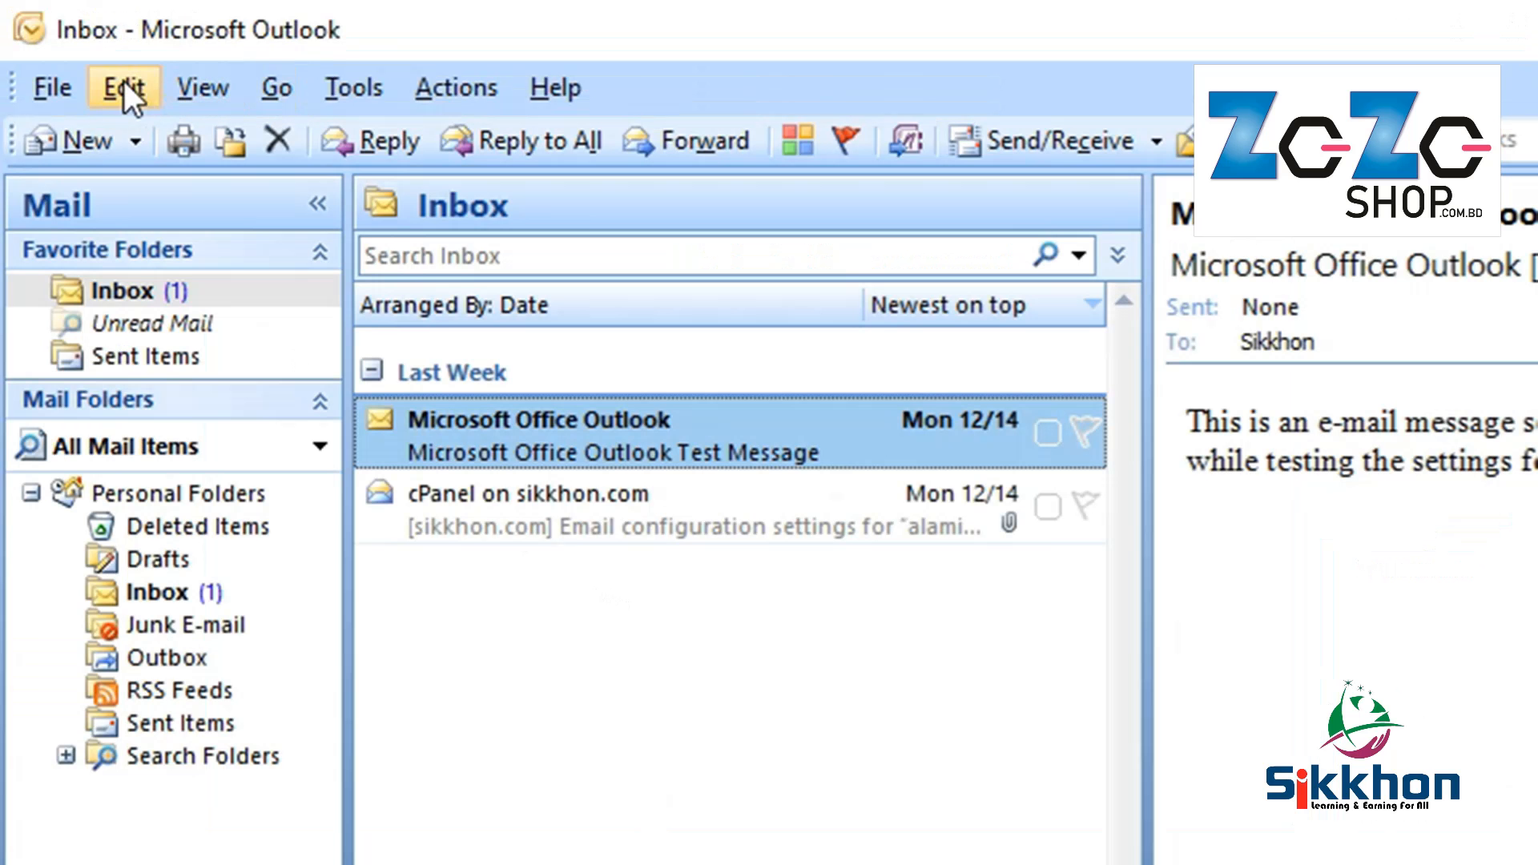
Step: Open the e-mail account settings
click(346, 88)
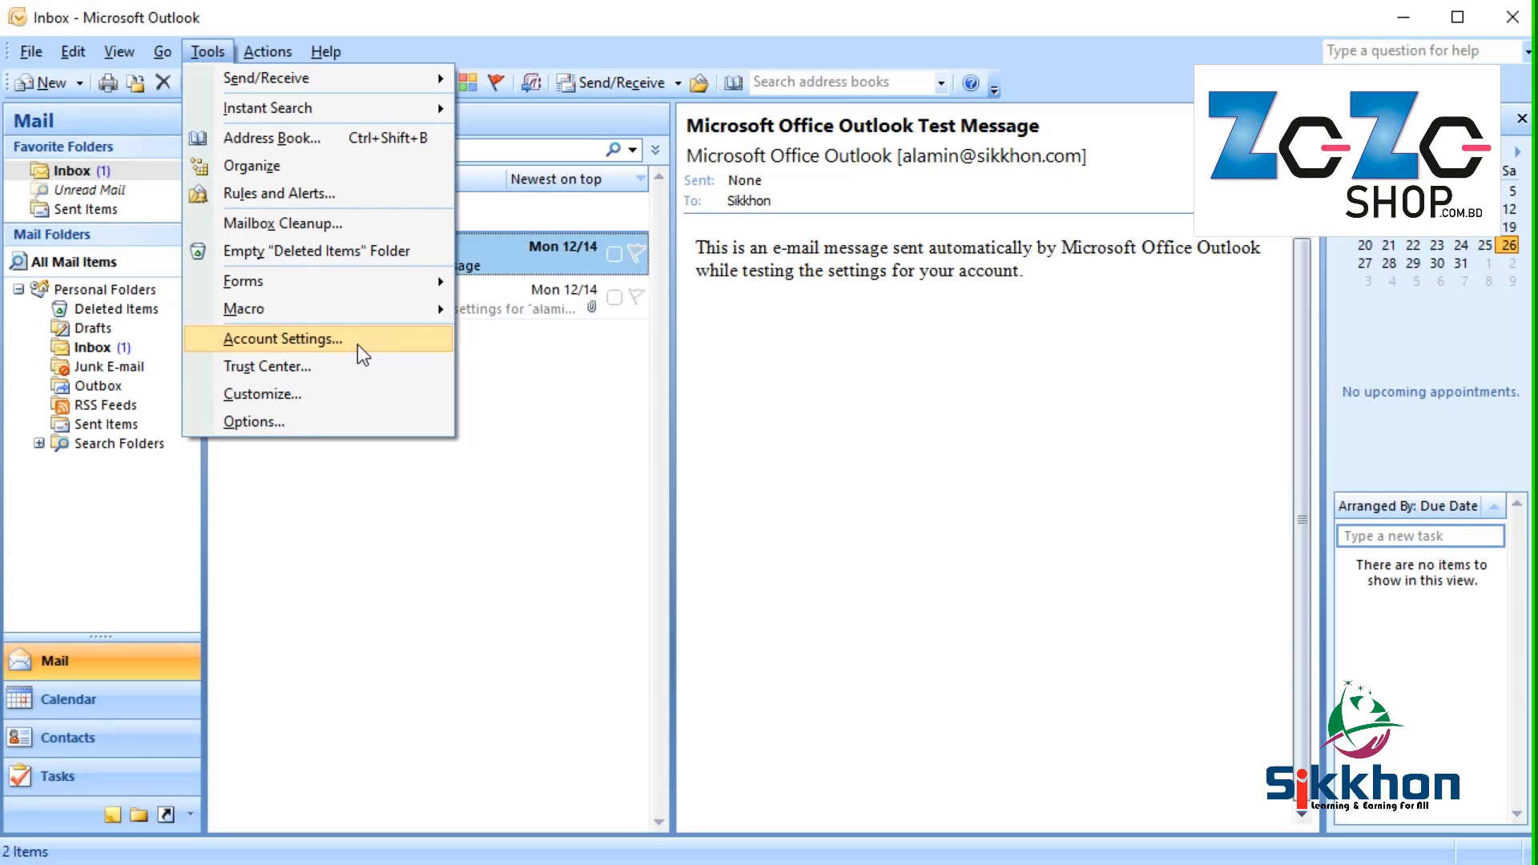
click(357, 345)
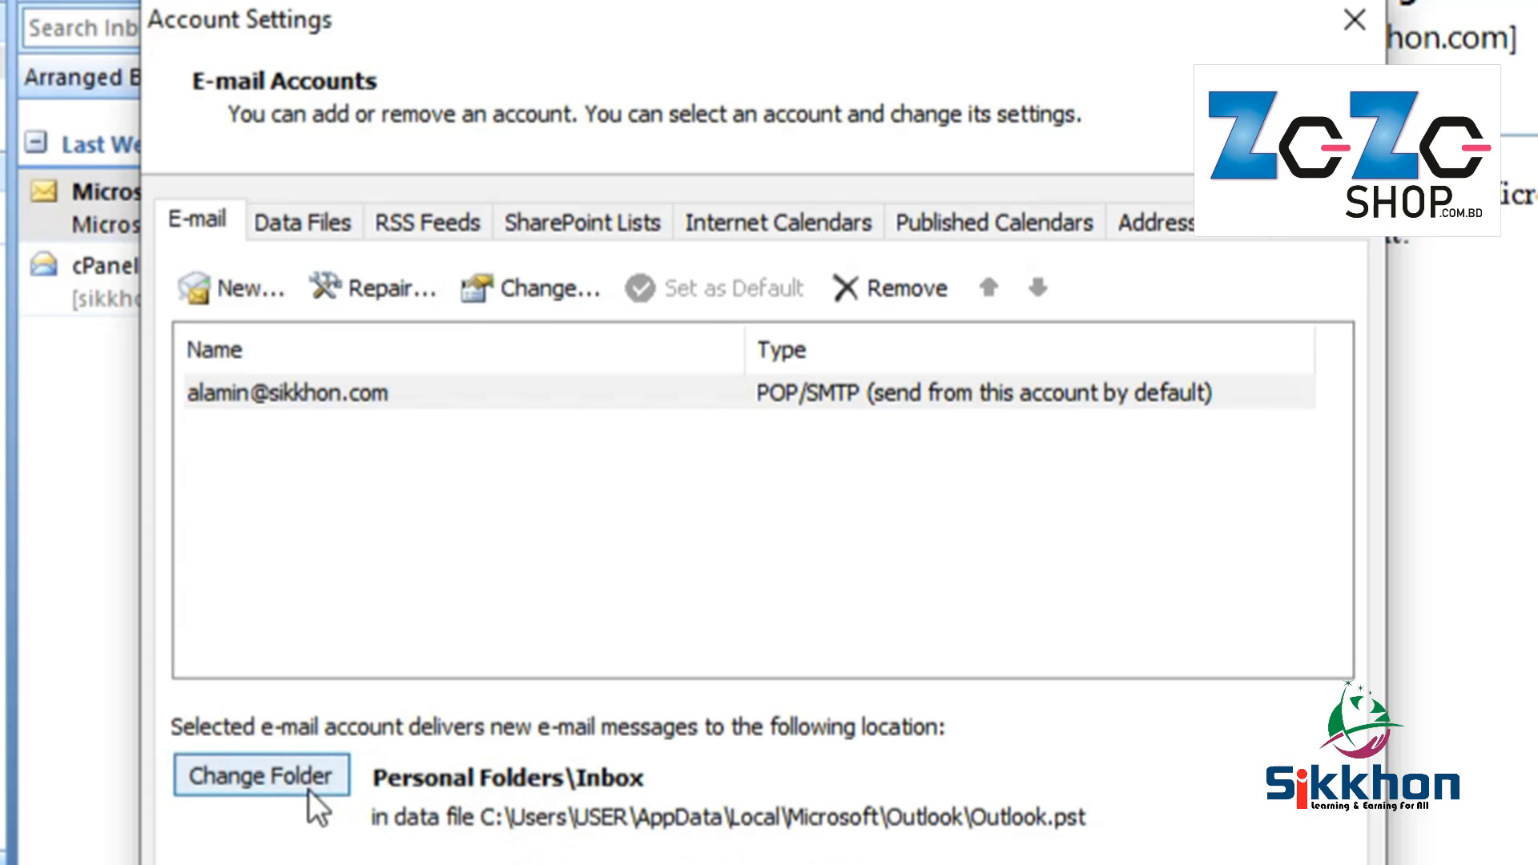
click(288, 769)
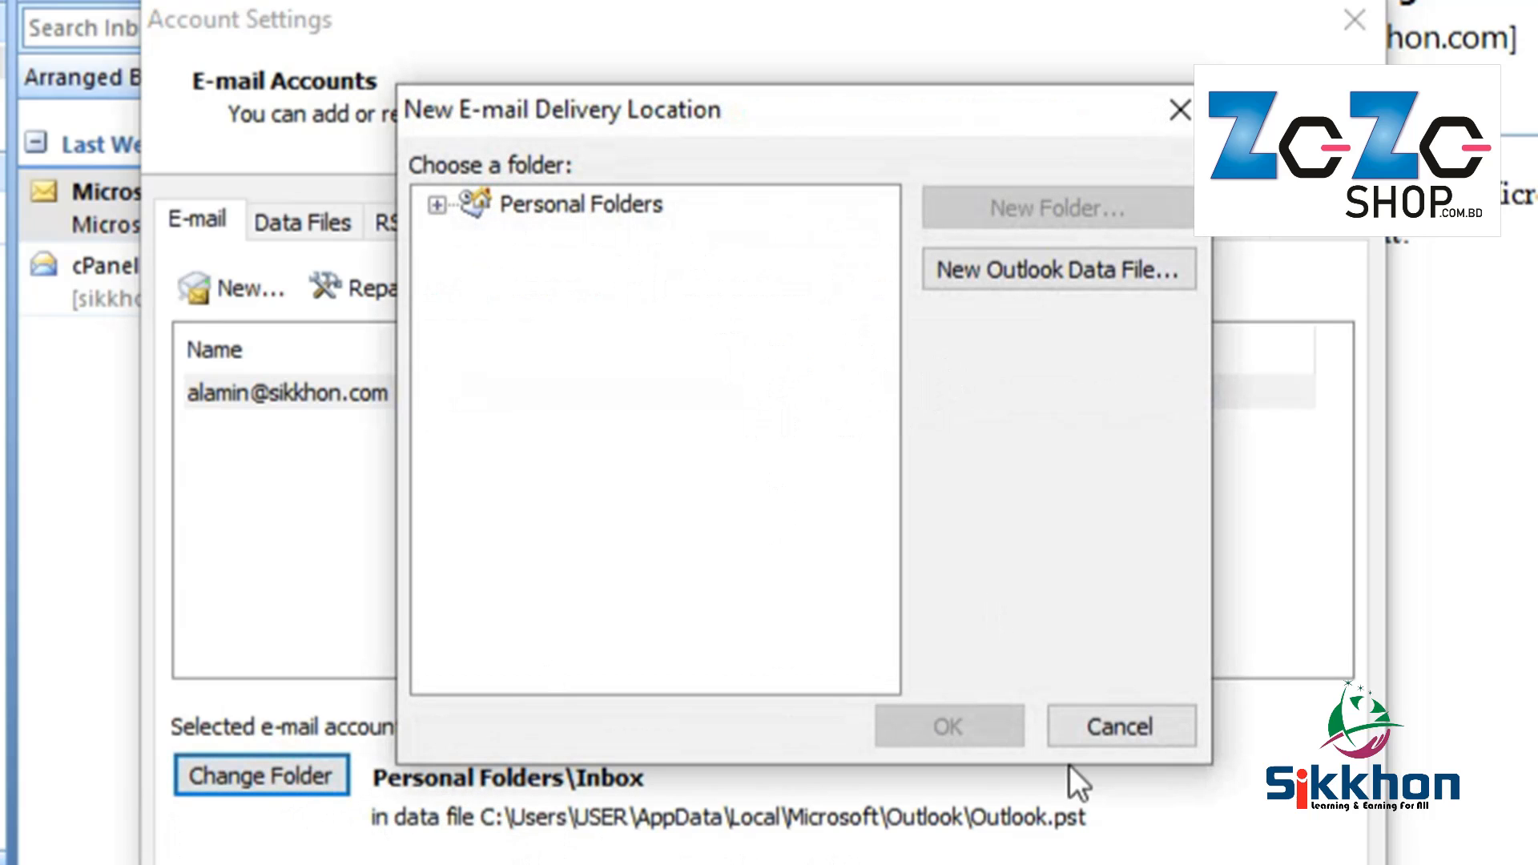
click(1123, 738)
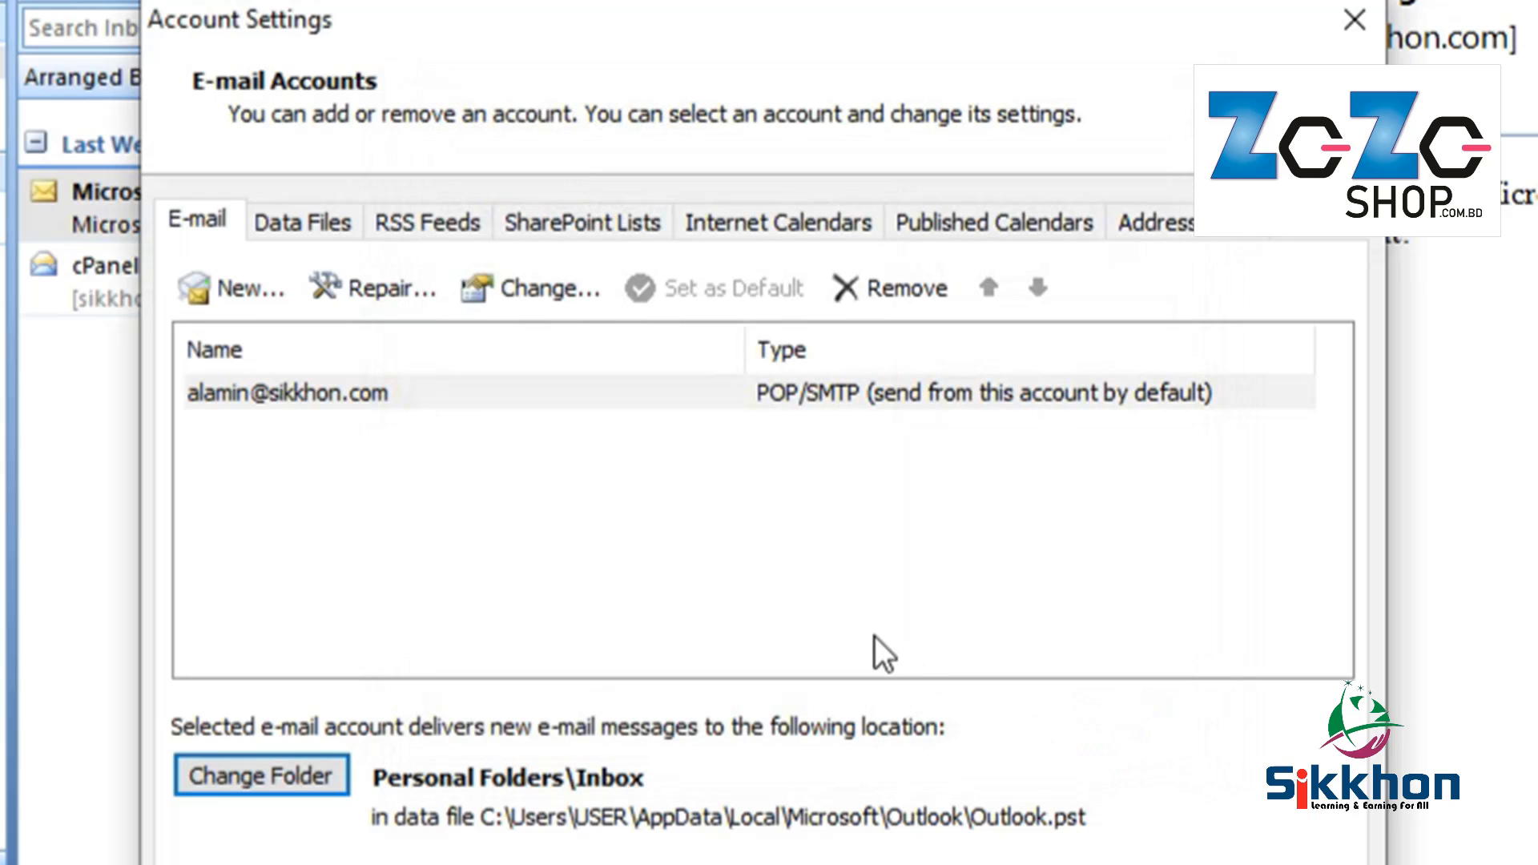
click(433, 391)
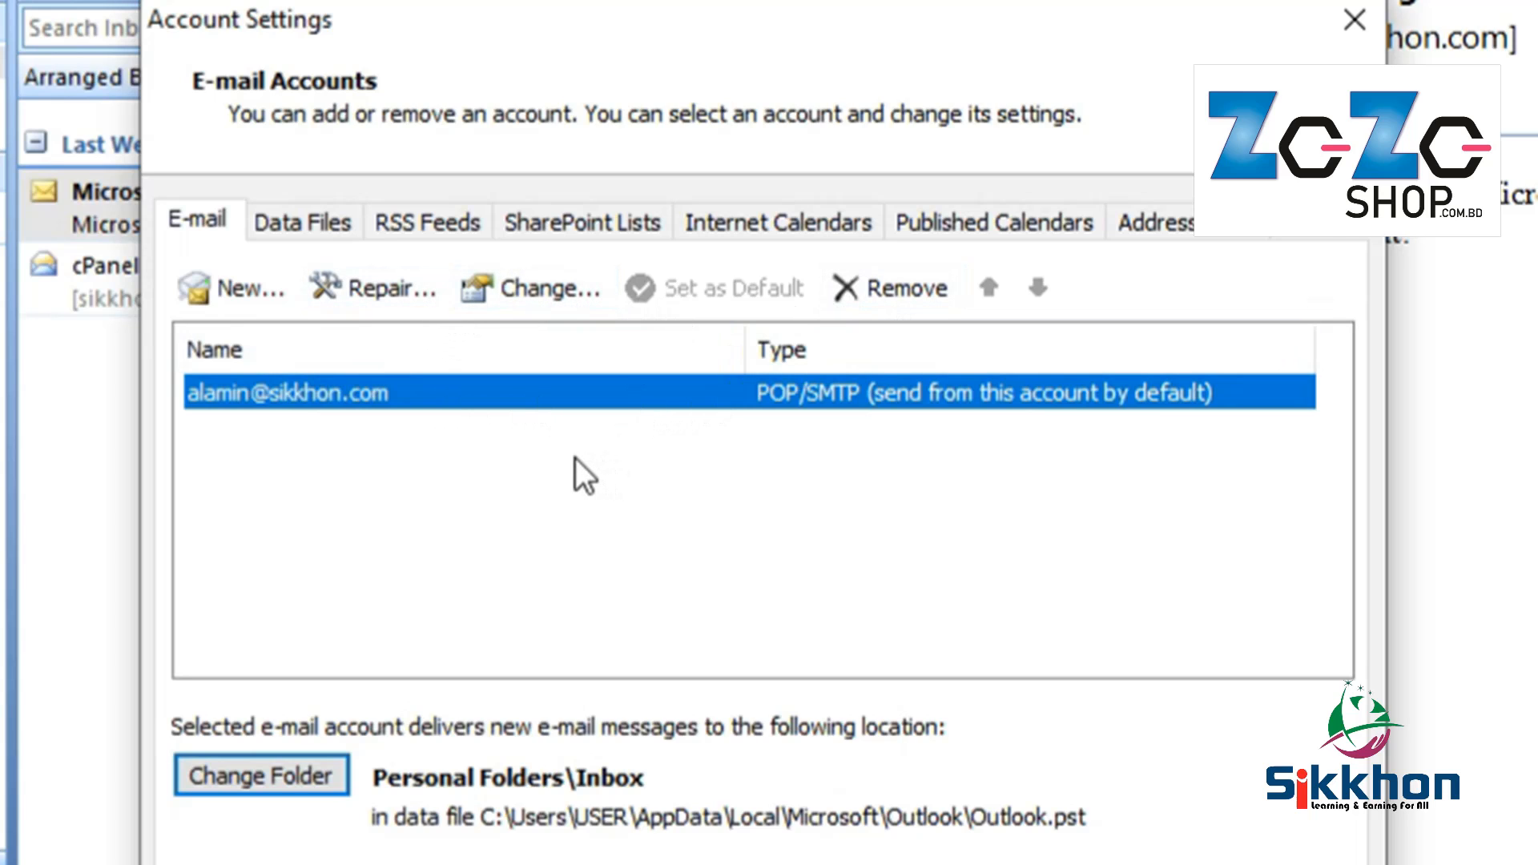
click(242, 292)
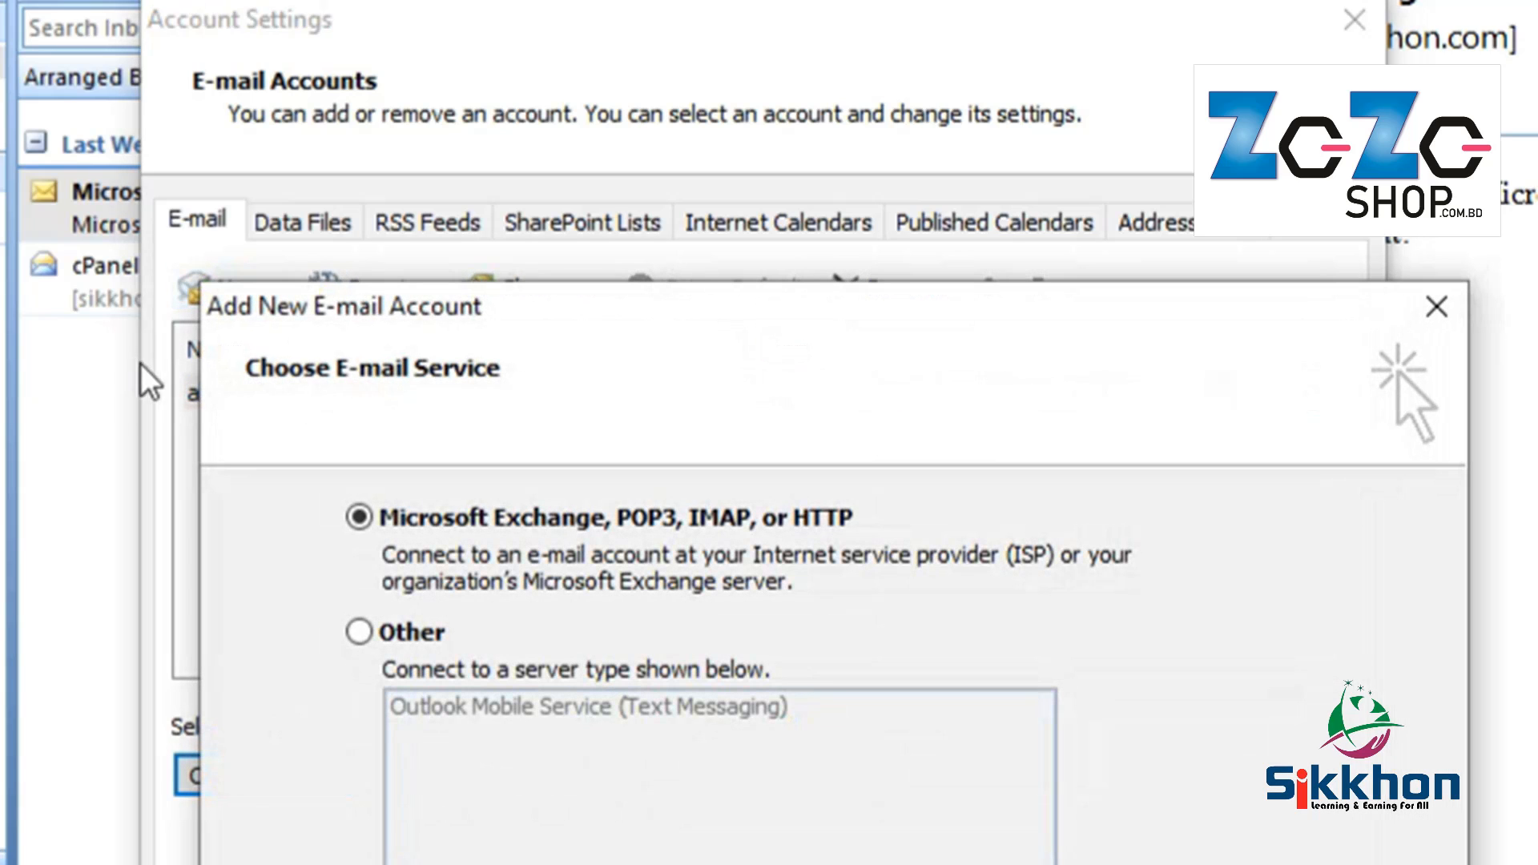
click(1437, 309)
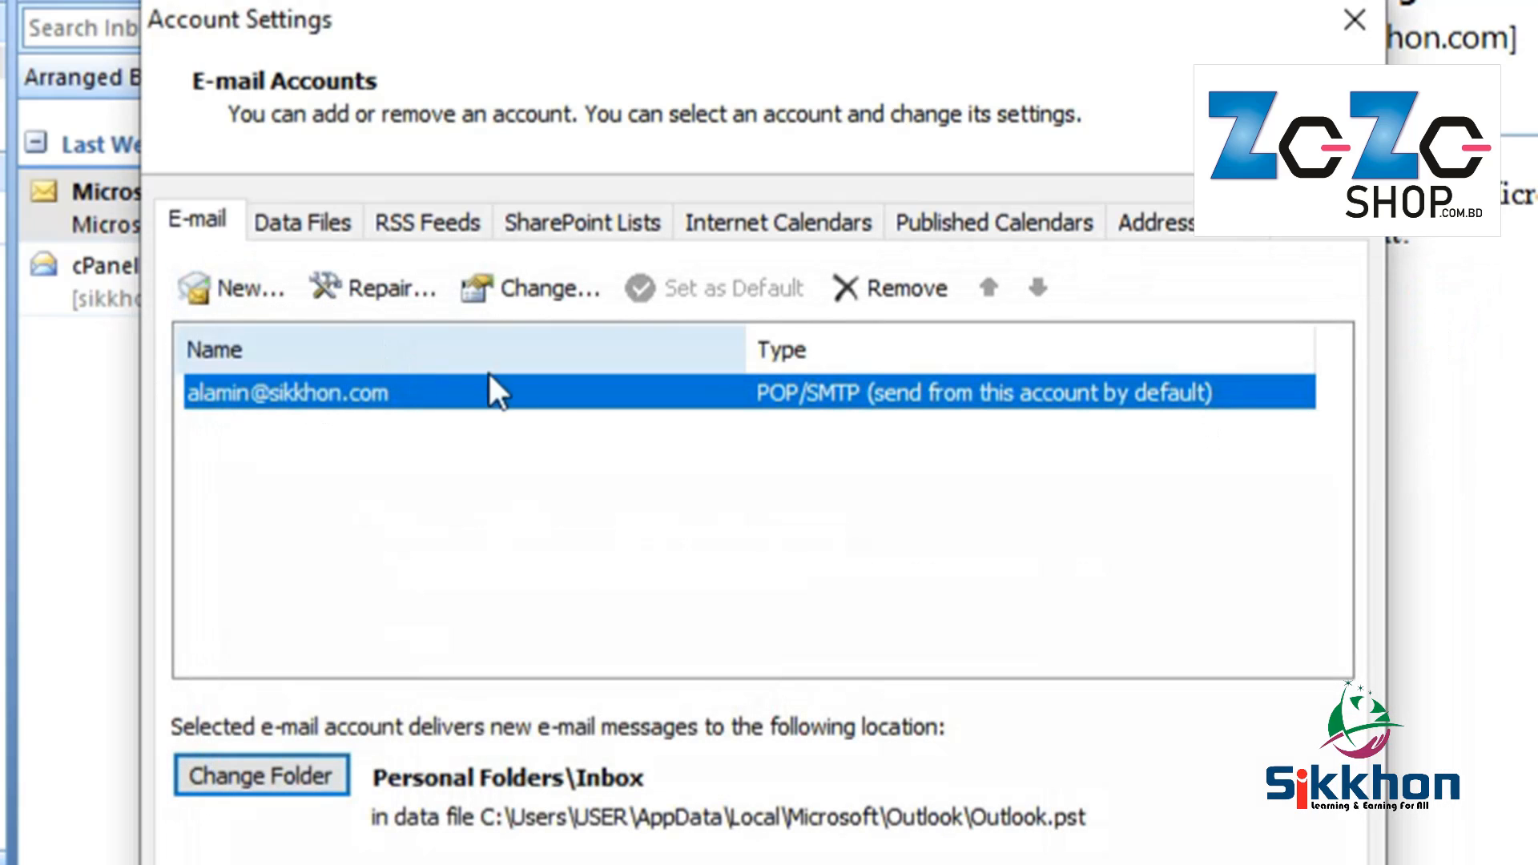
double_click(590, 388)
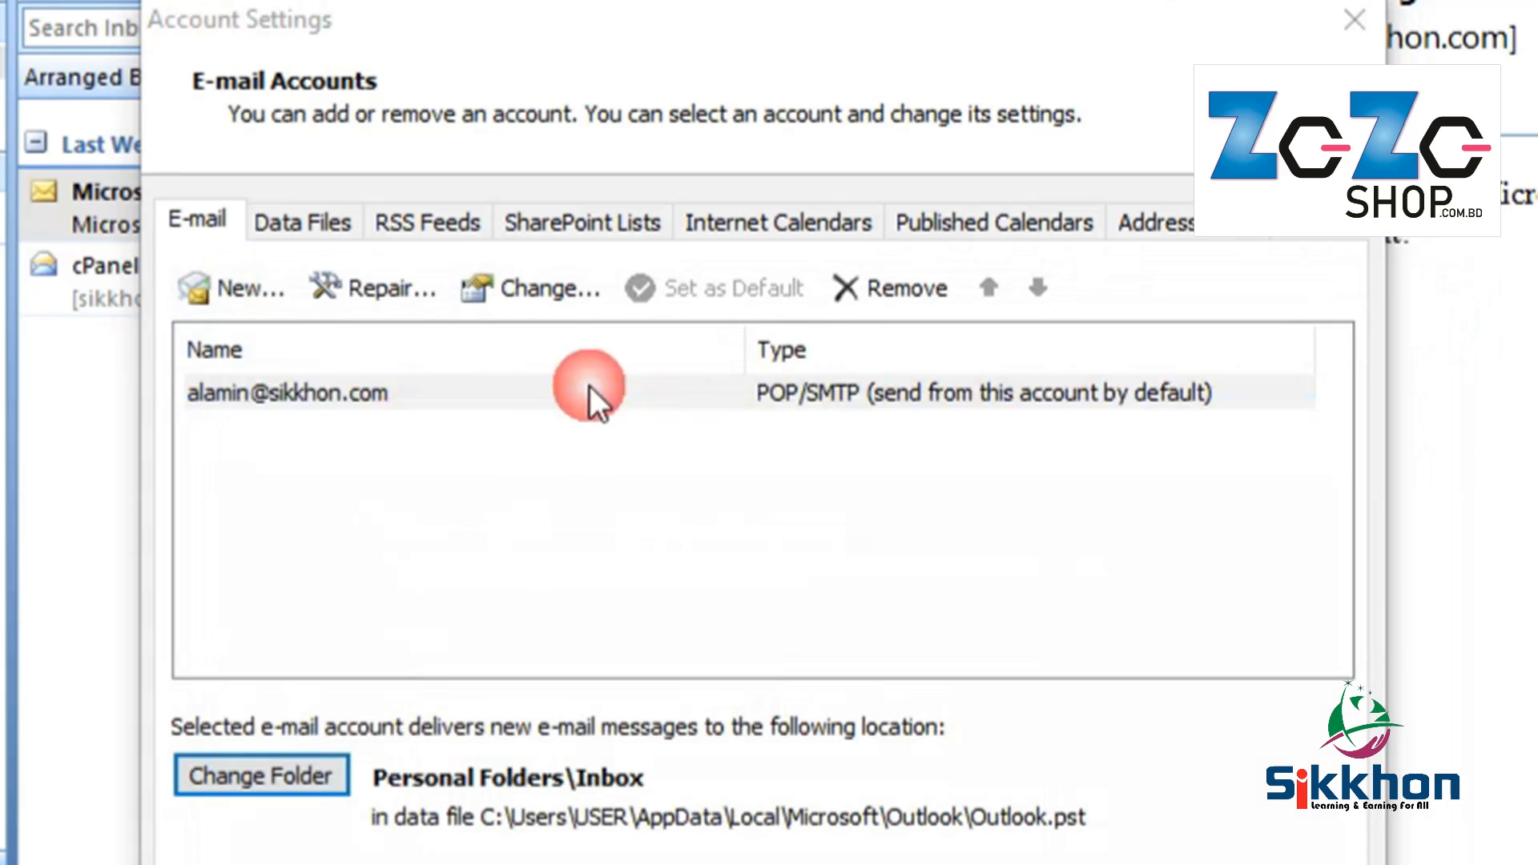
drag(942, 322, 883, 56)
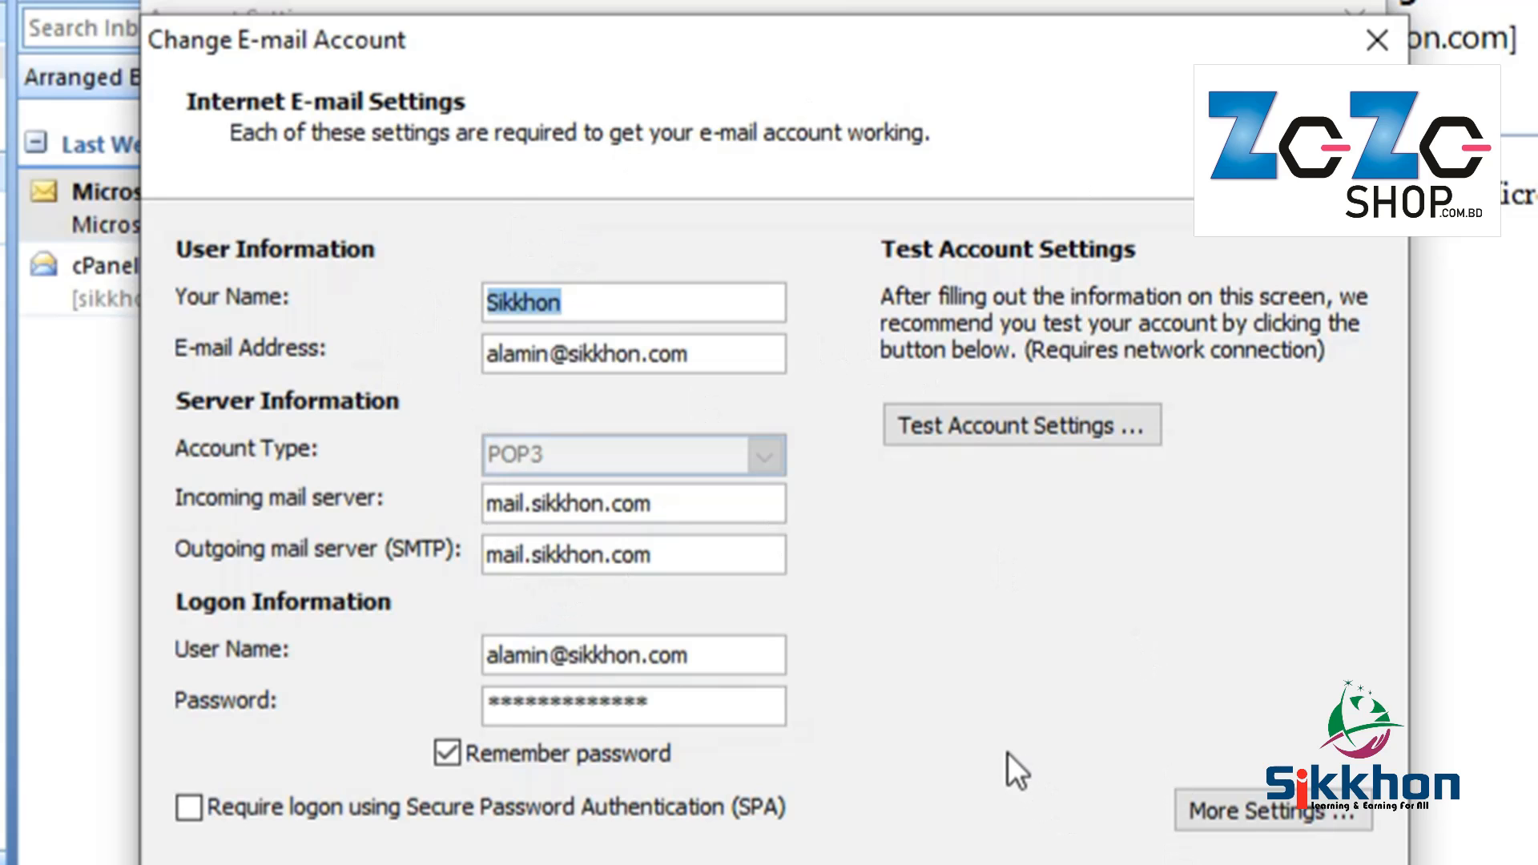
key(Escape)
click(250, 289)
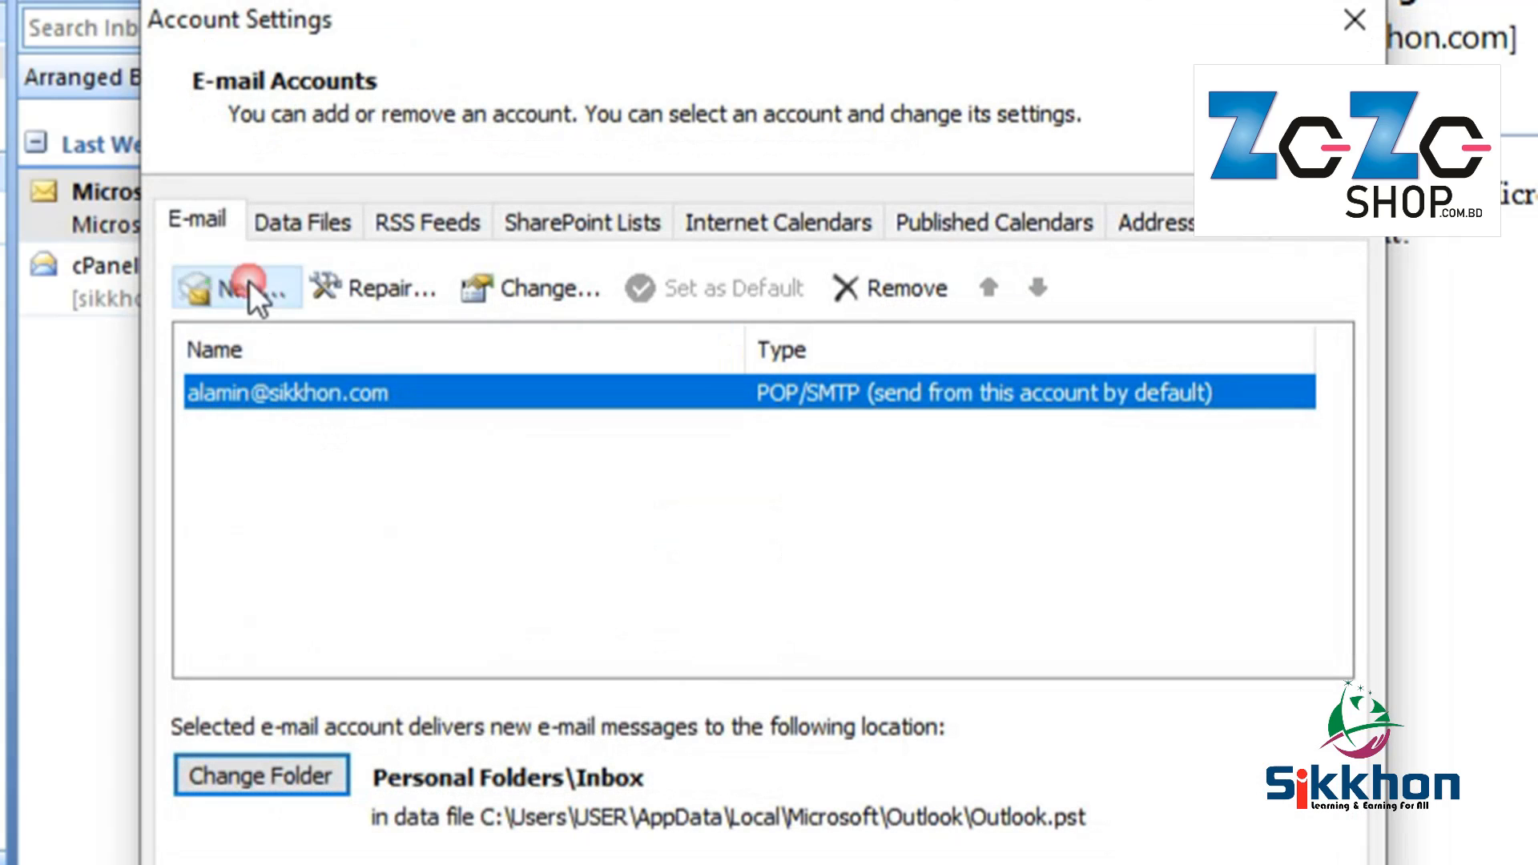
drag(840, 312, 748, 51)
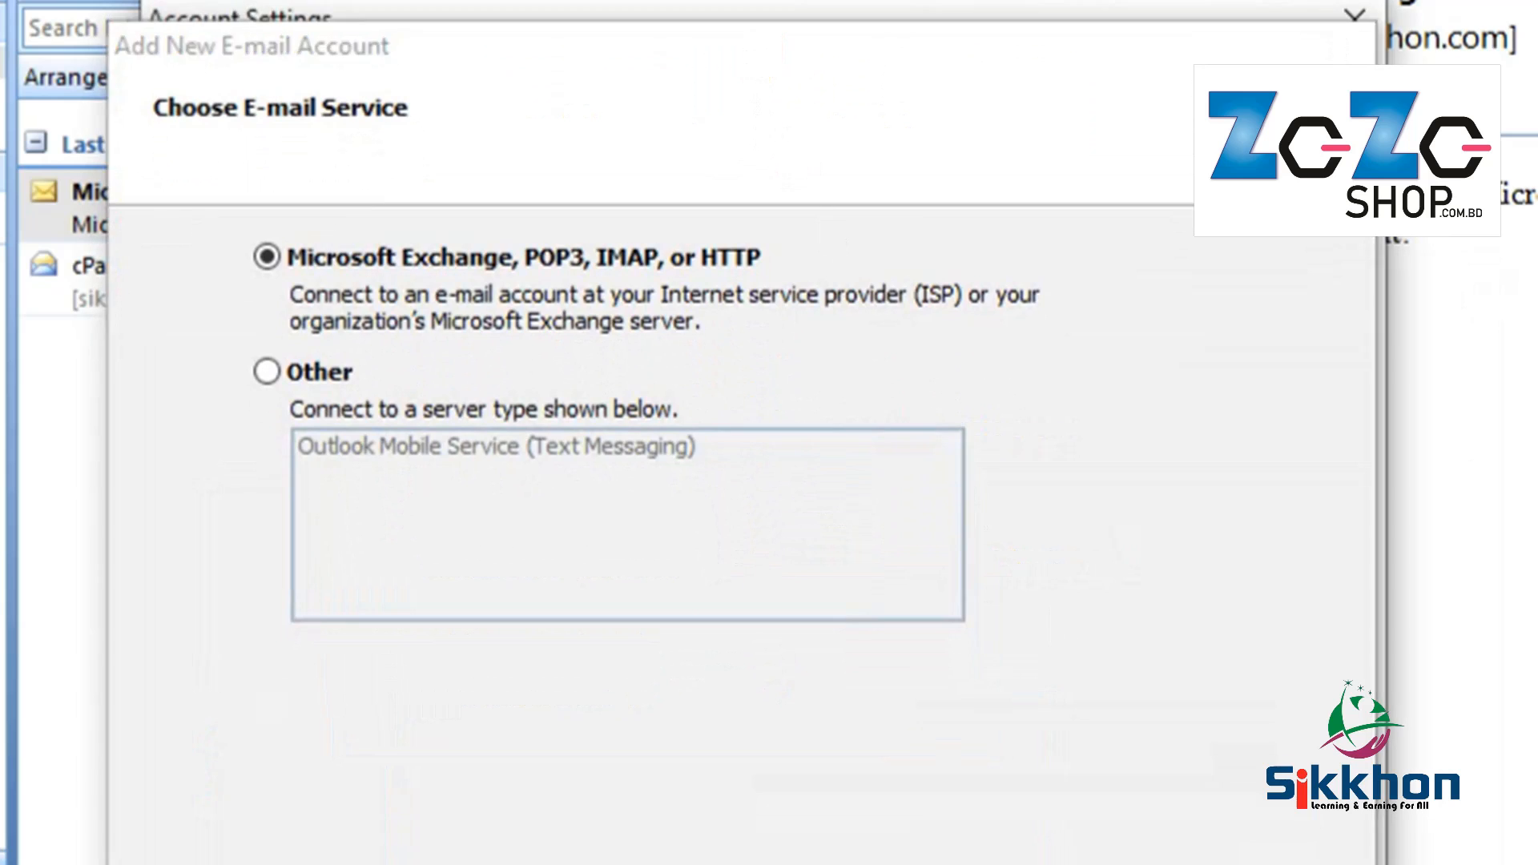
key(Escape)
Step: Open the existing POP3 account's settings and review its user, server and logon information fields
double_click(600, 400)
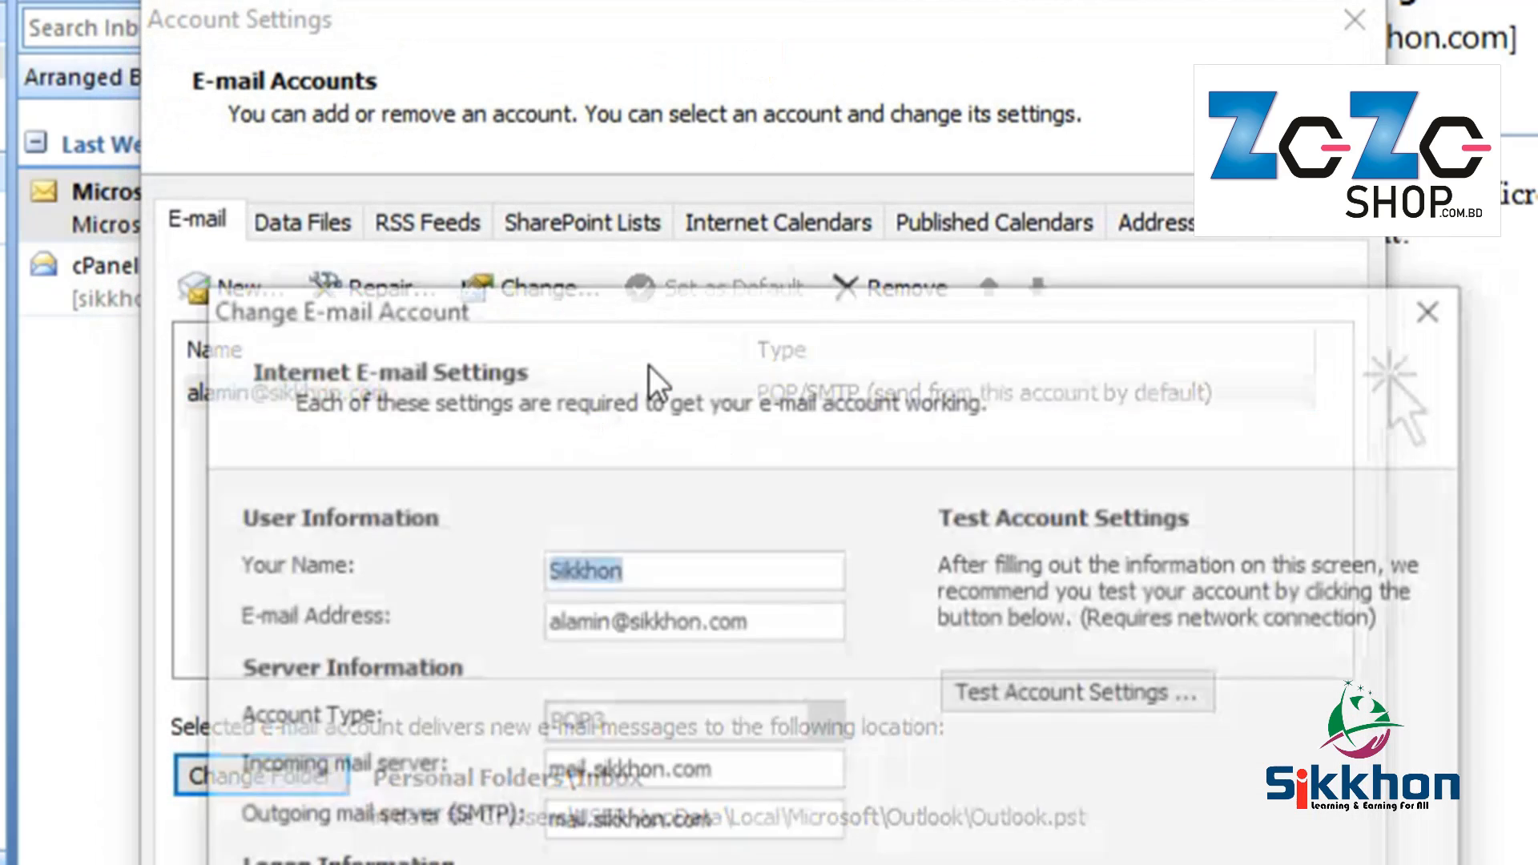
drag(769, 336, 716, 67)
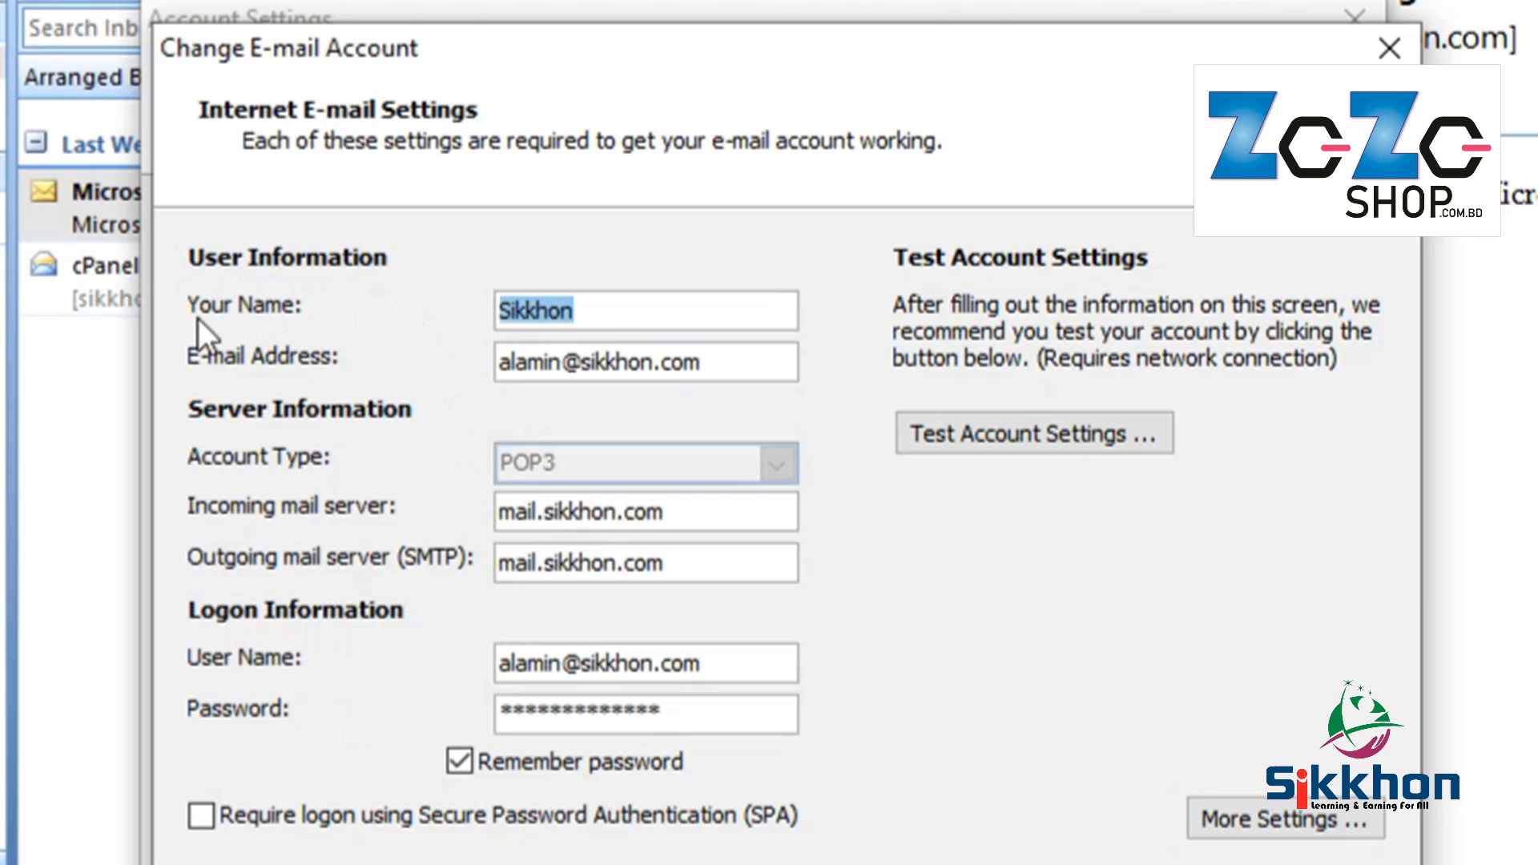
click(614, 317)
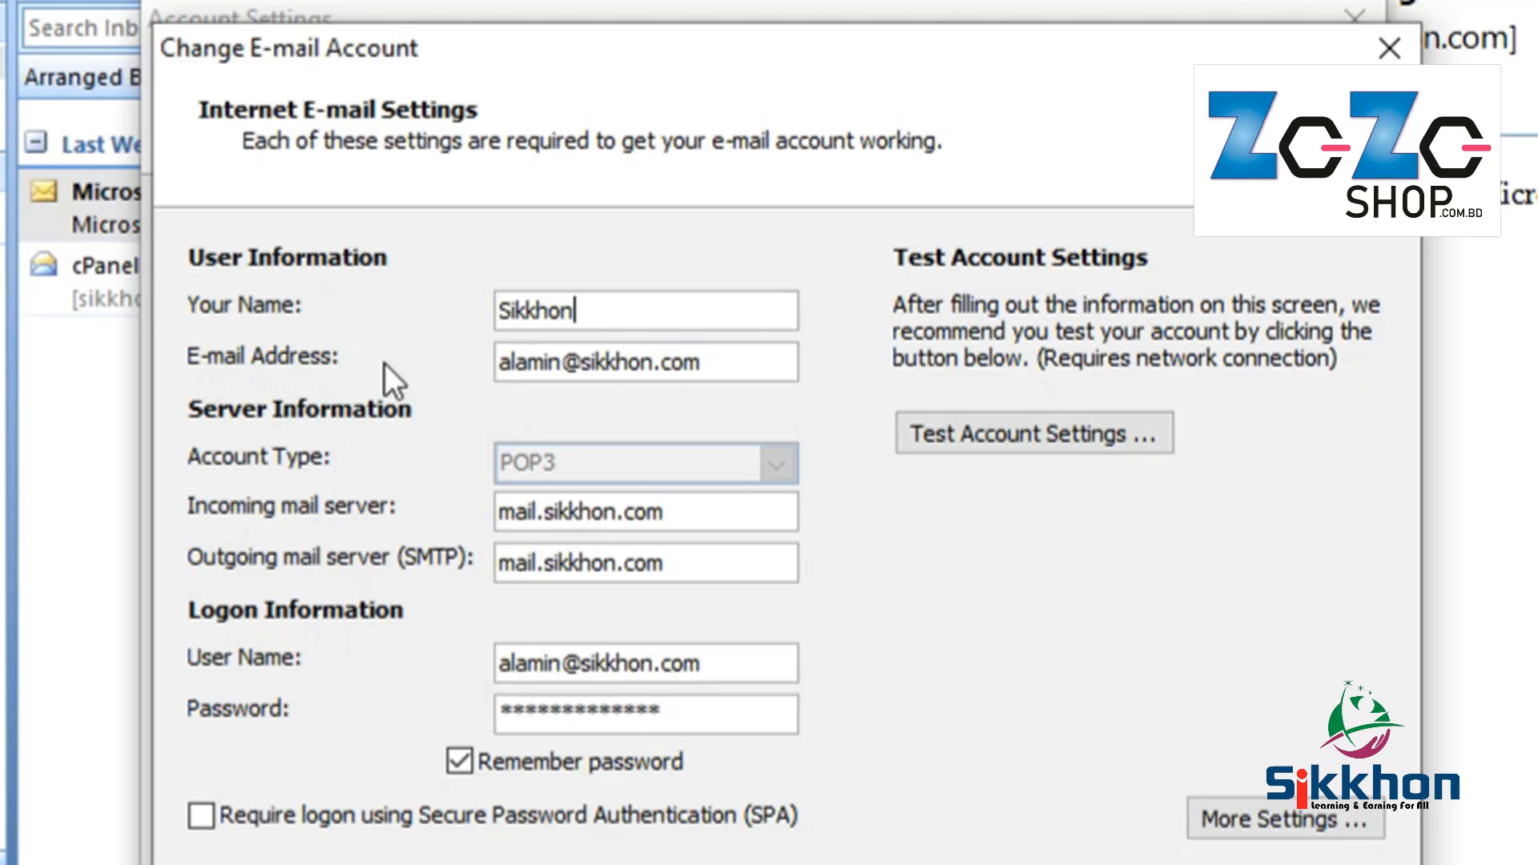
drag(753, 363, 439, 361)
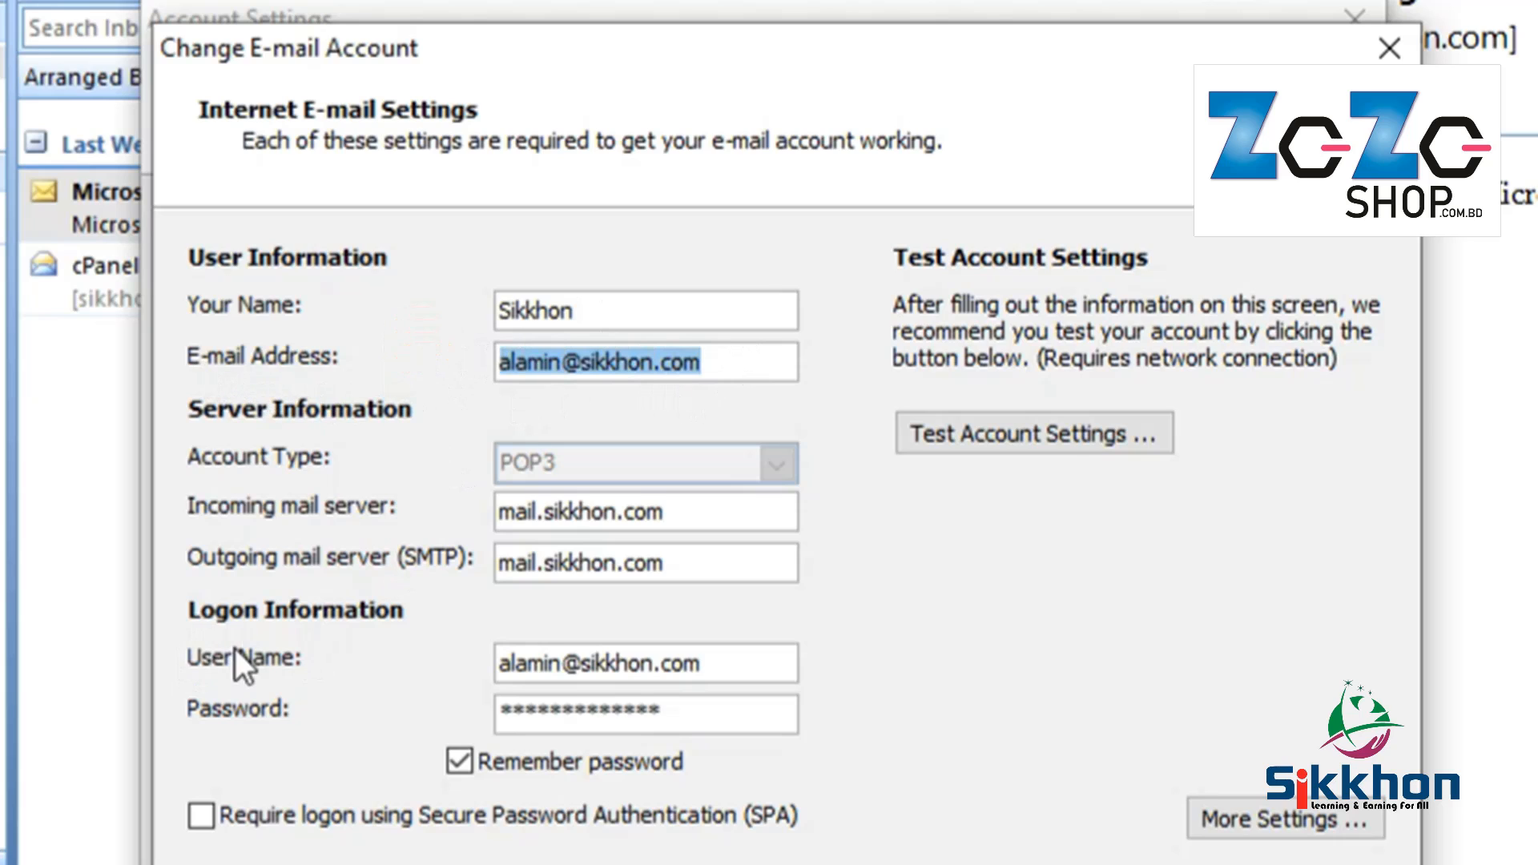
drag(769, 670, 465, 656)
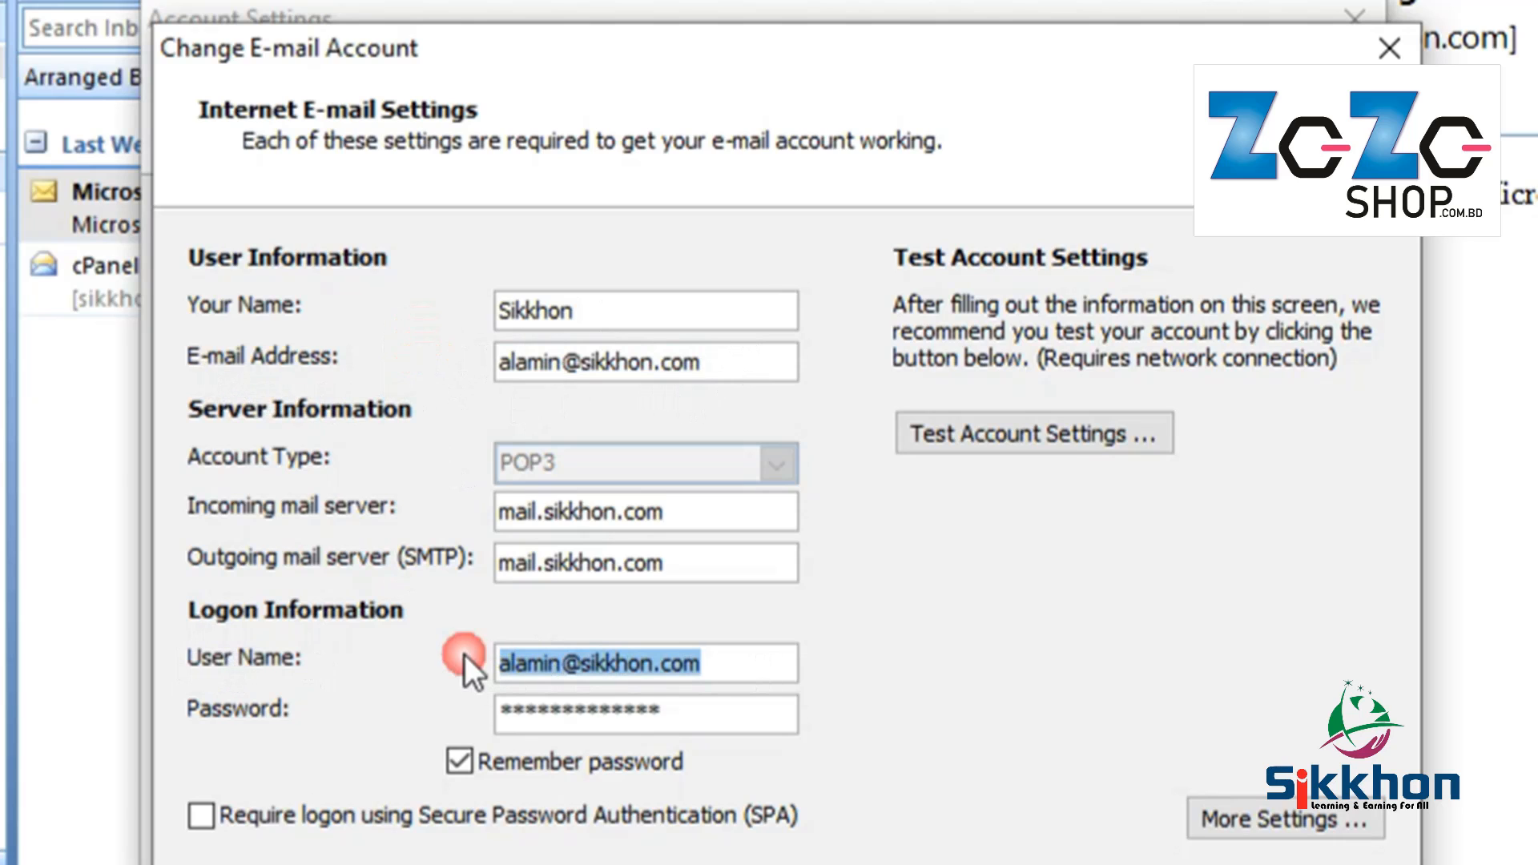
click(731, 356)
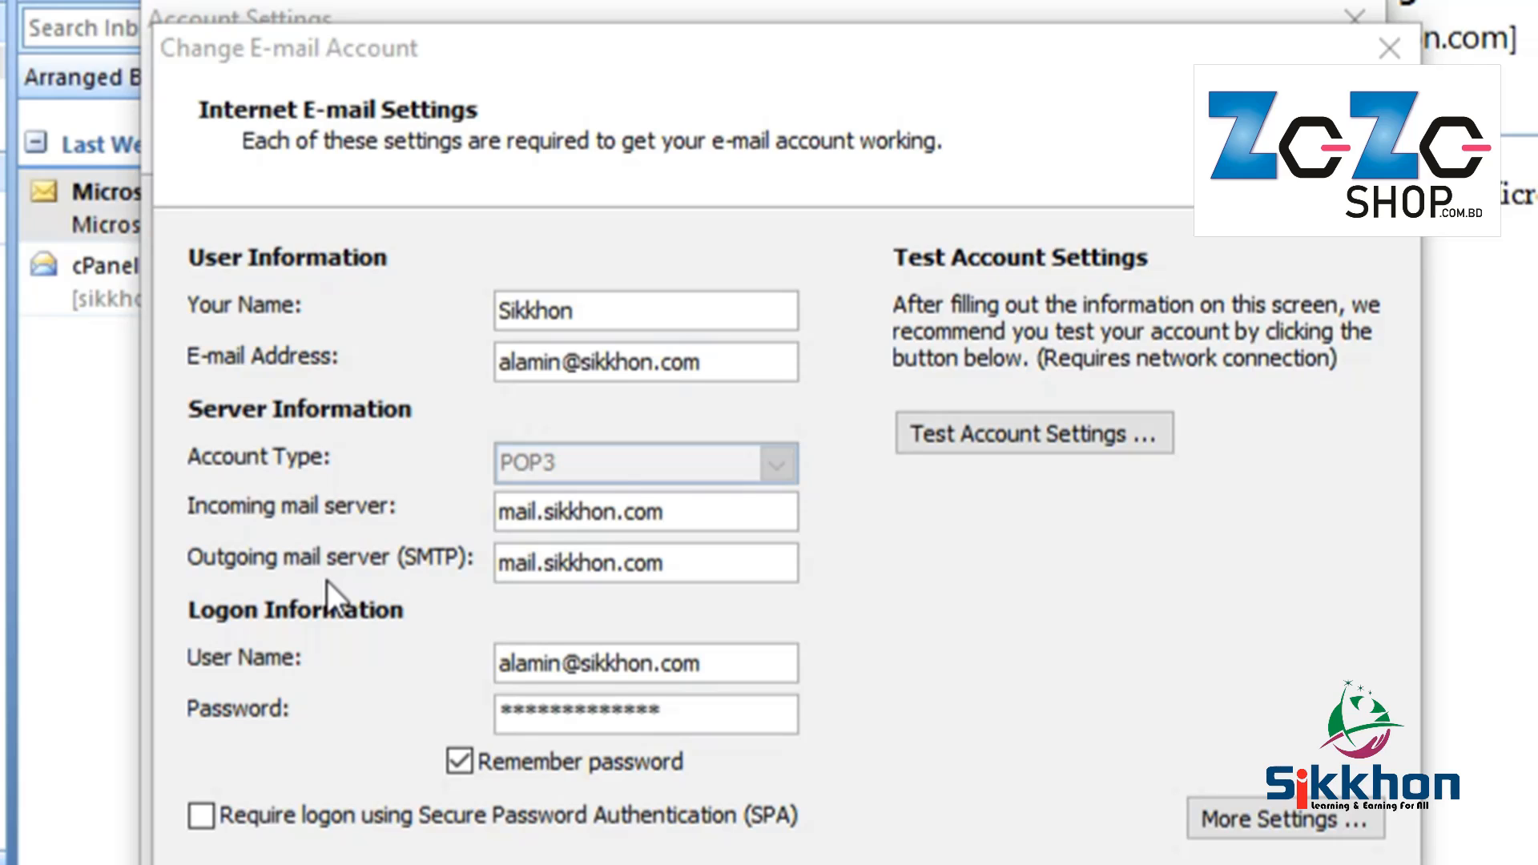
click(721, 498)
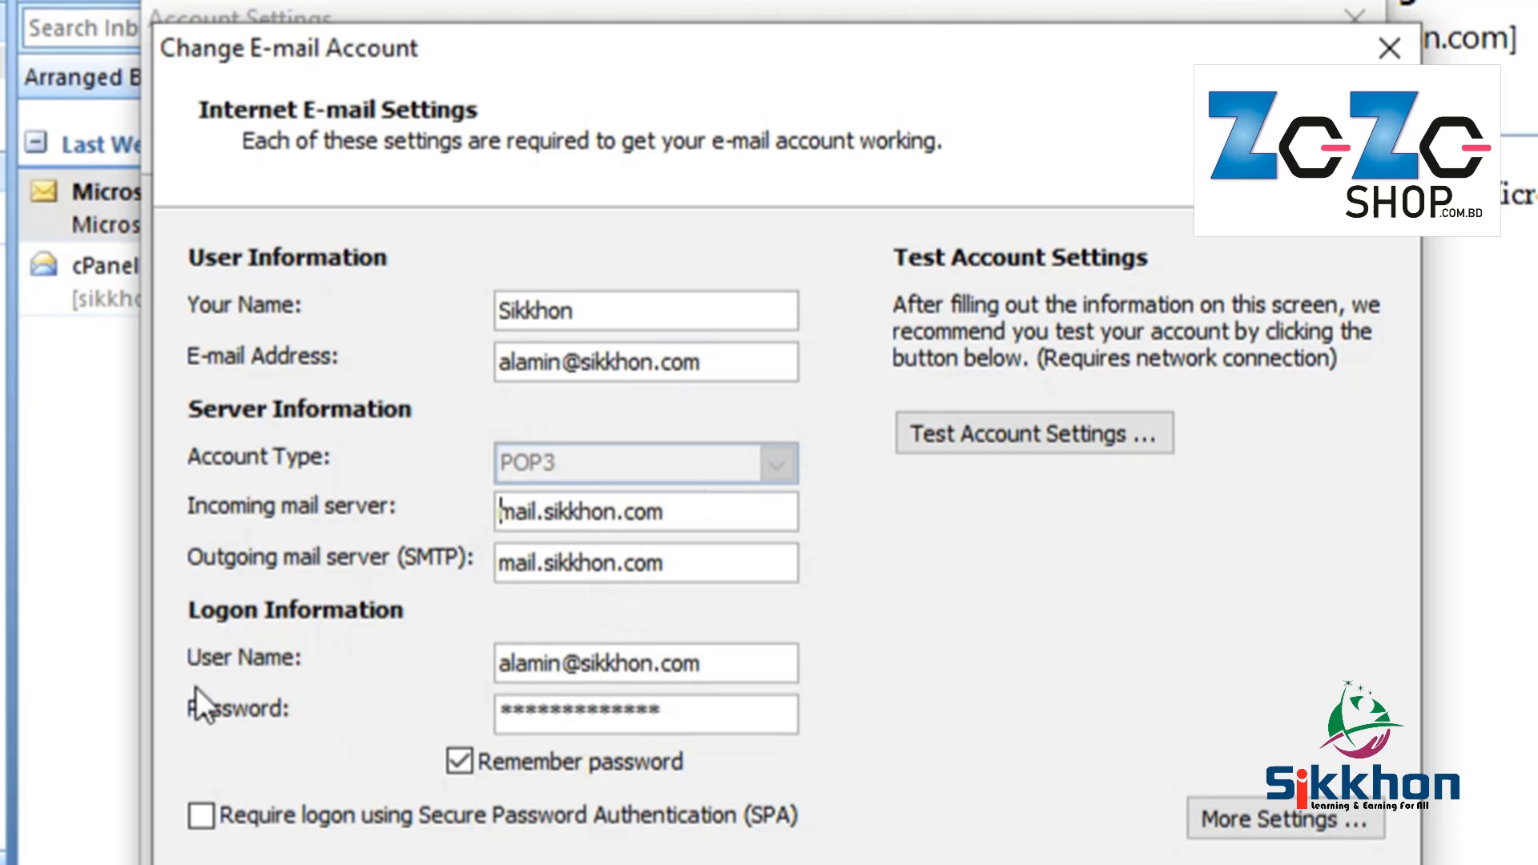
click(675, 671)
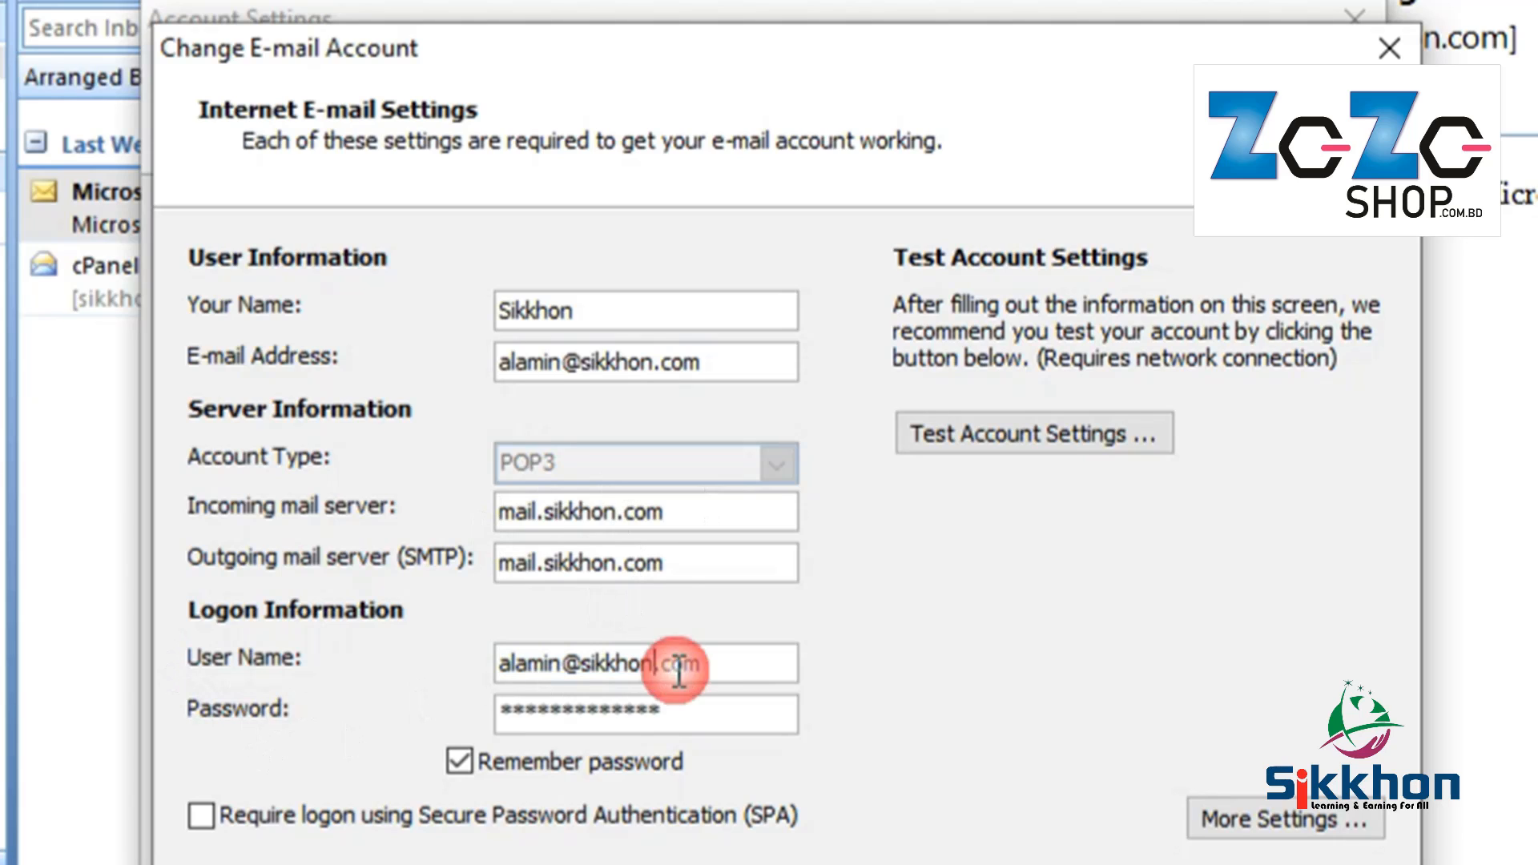
click(698, 704)
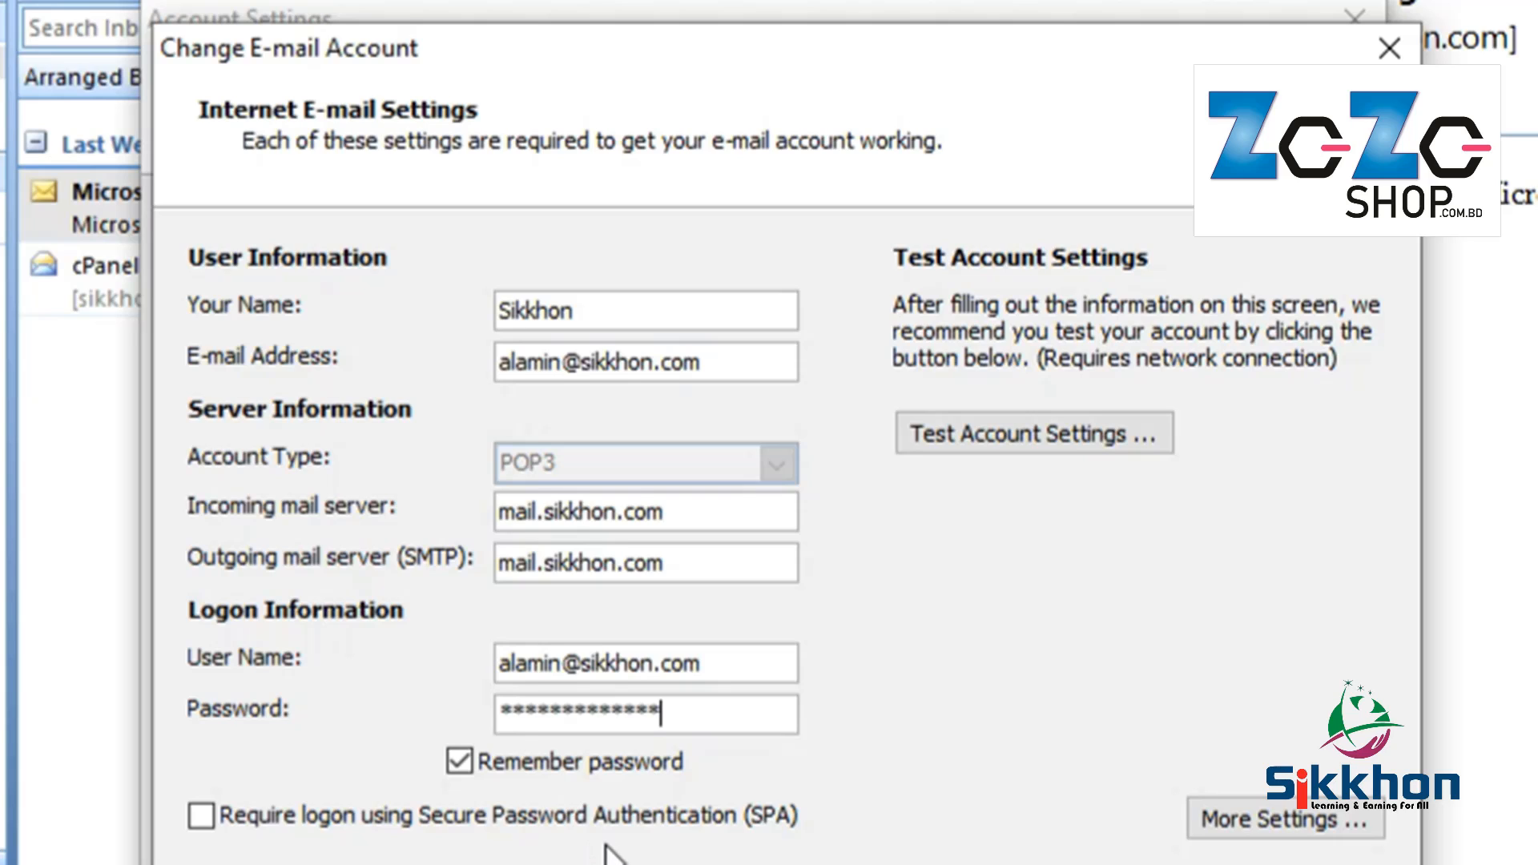
Step: Run the account settings test, check its list of errors and close the test
click(1066, 441)
drag(750, 112, 886, 240)
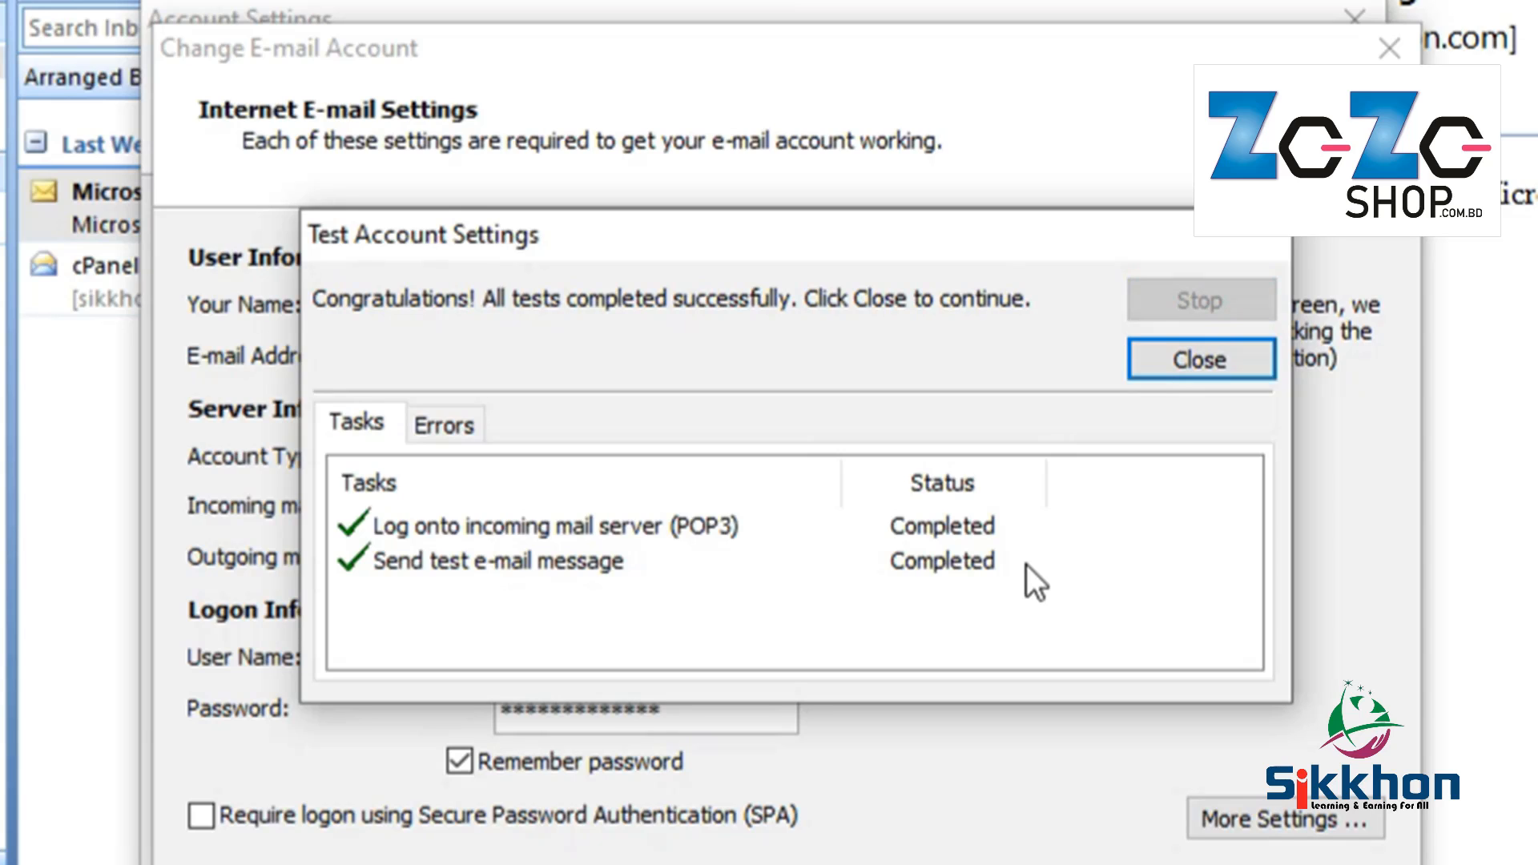
click(447, 423)
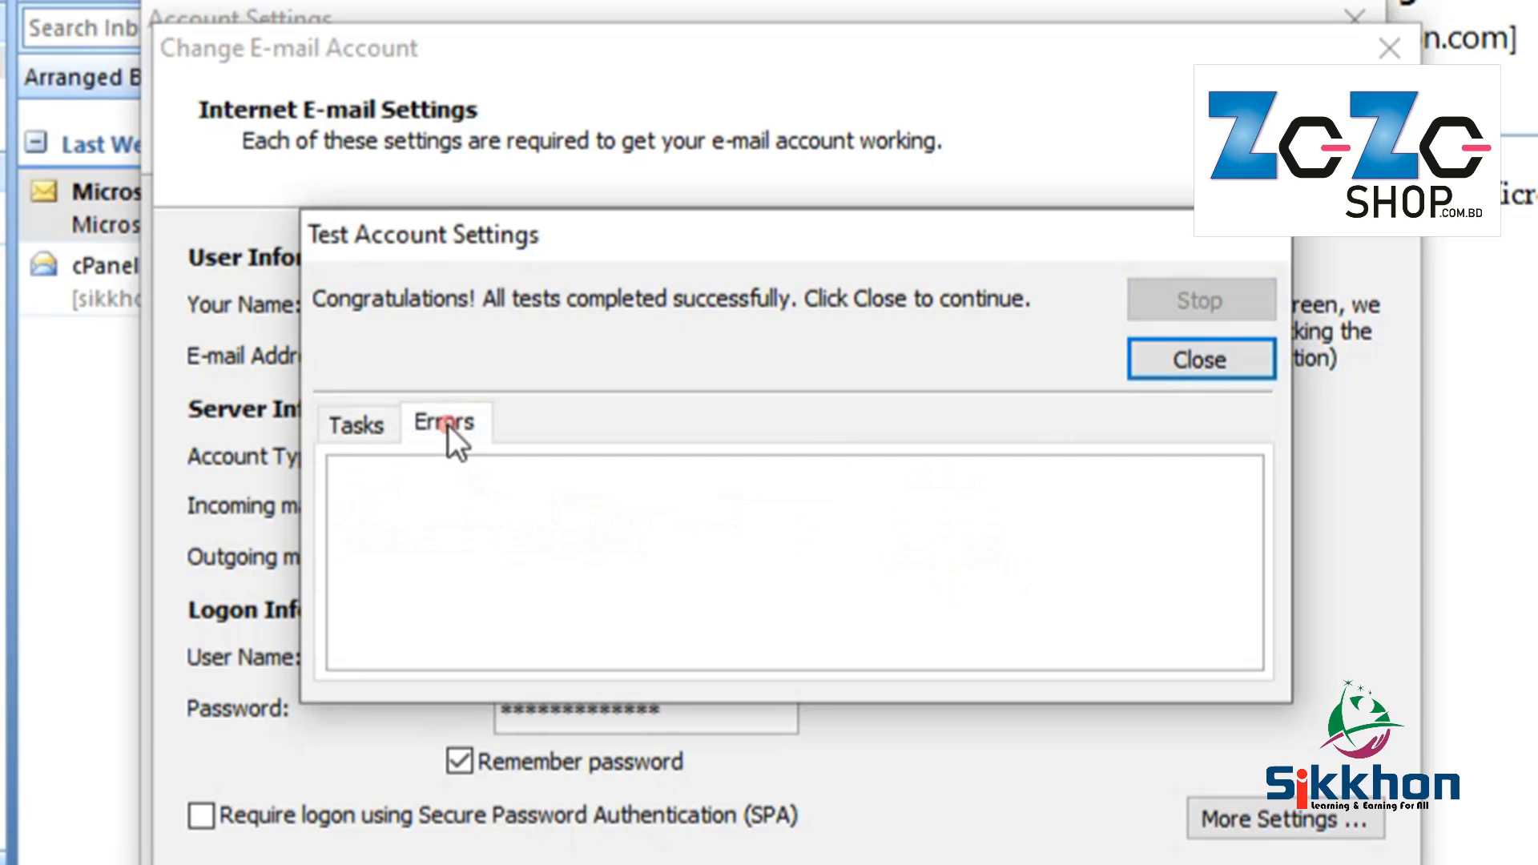
click(1178, 353)
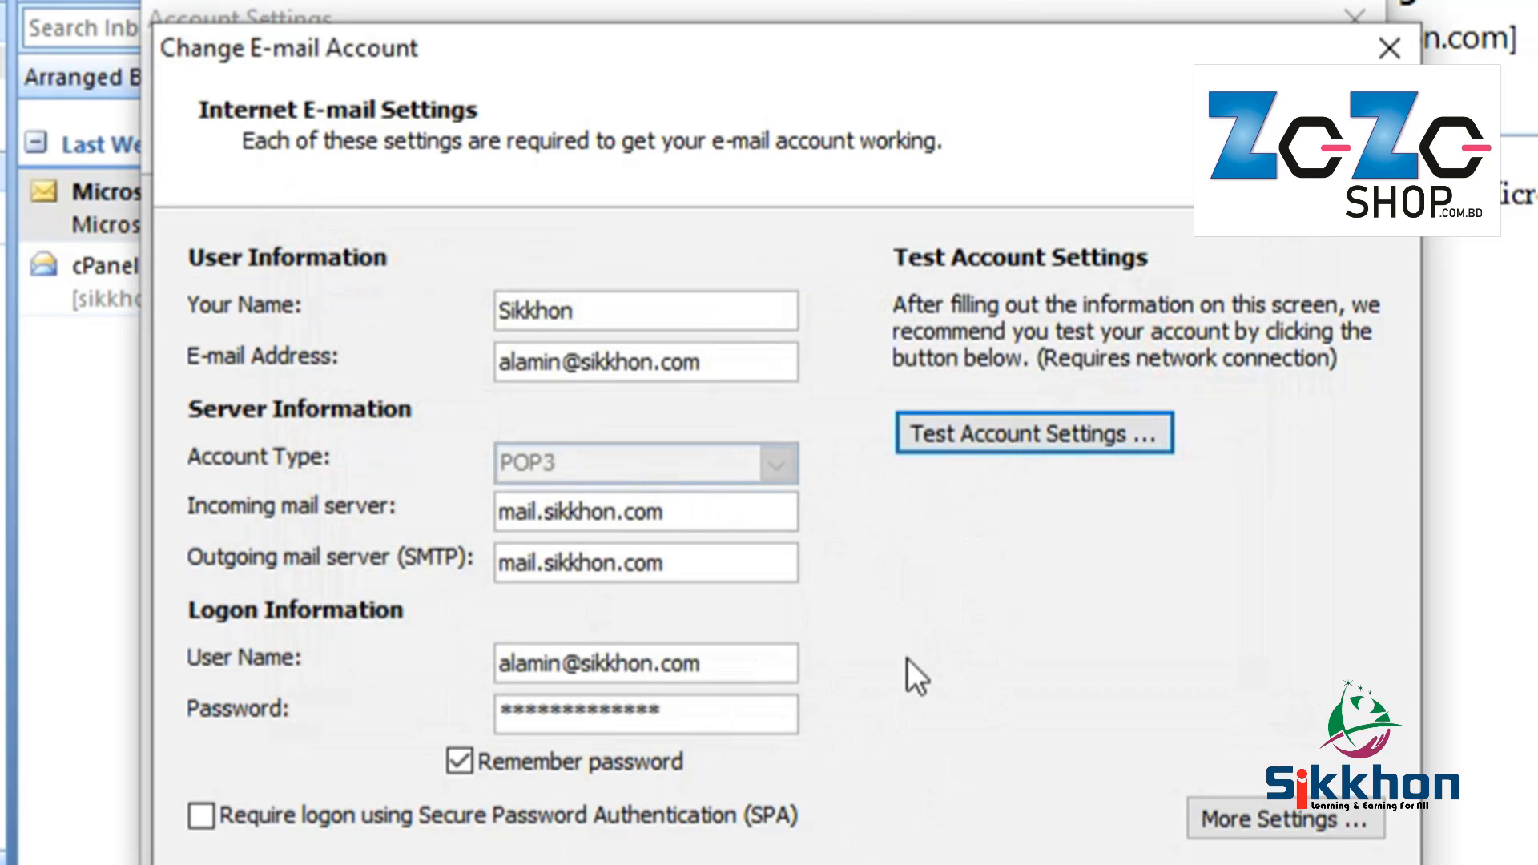
Step: Try the account test with Secure Password Authentication (SPA) logon required, and turn that requirement back off
click(203, 814)
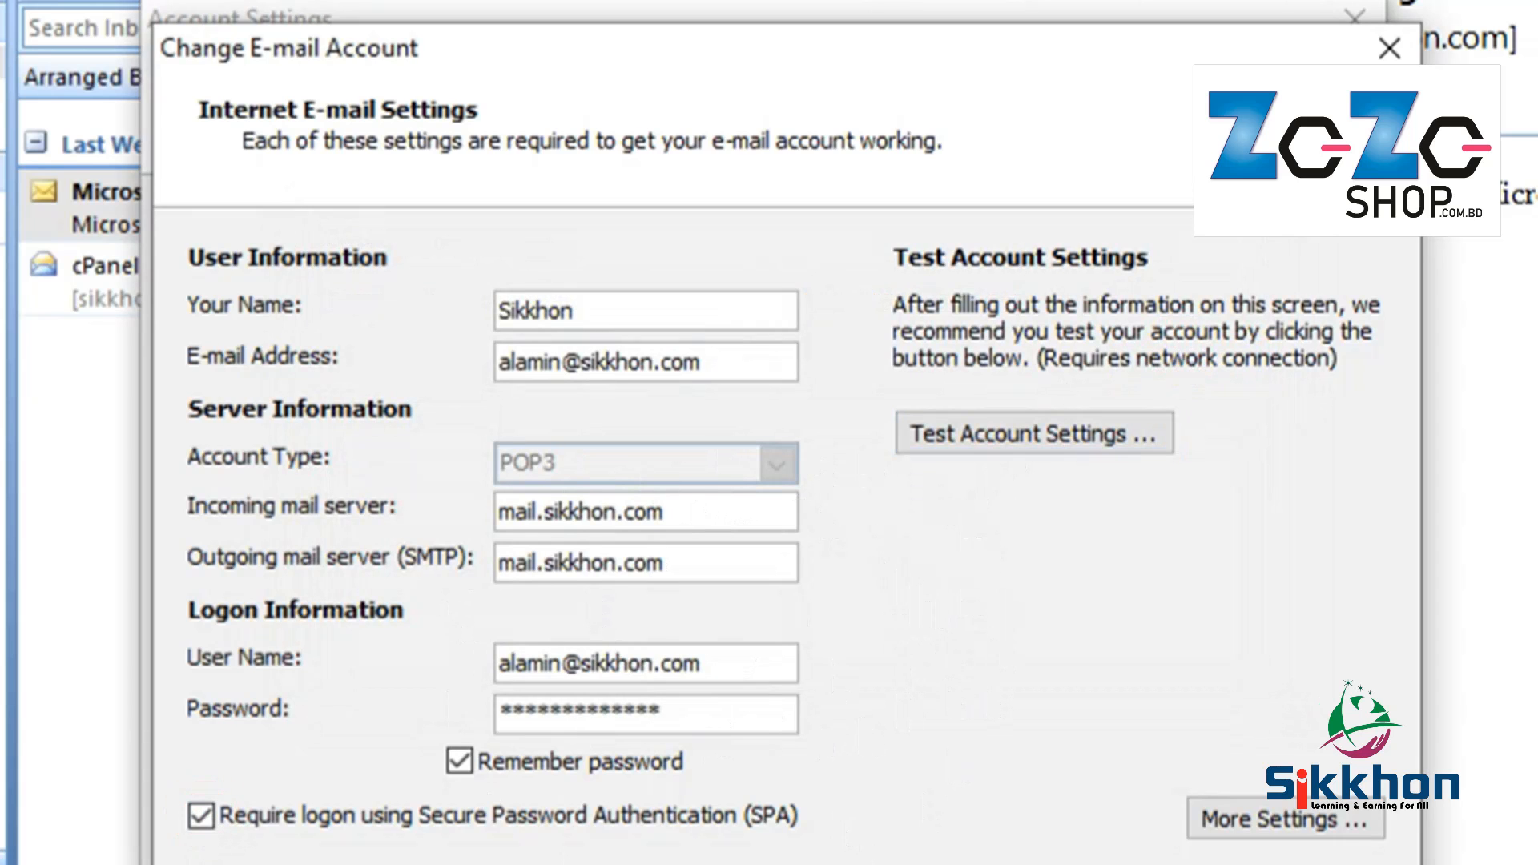
click(1071, 429)
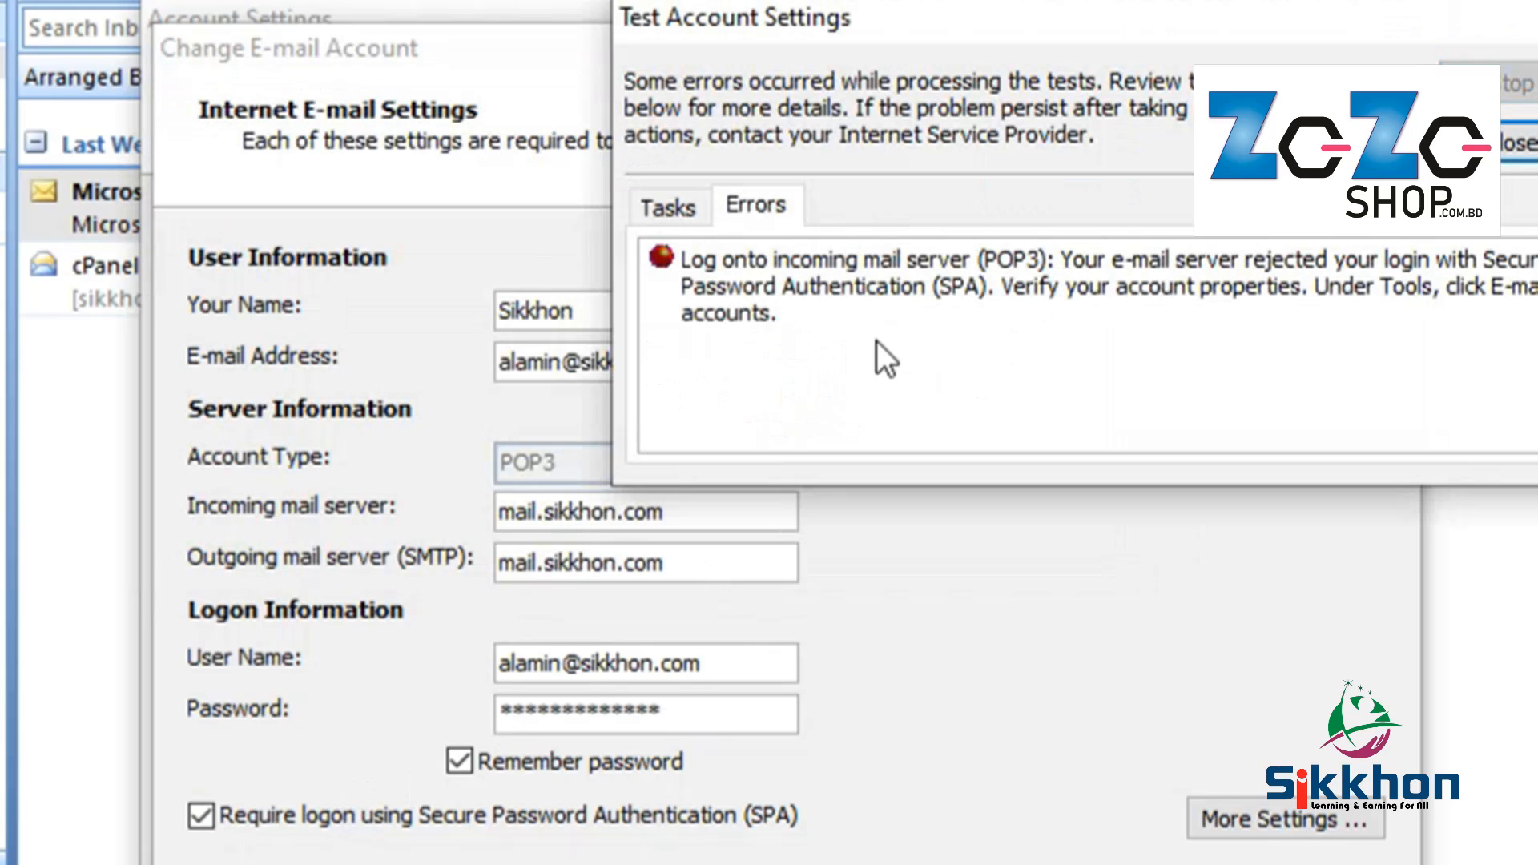
drag(1050, 23, 768, 186)
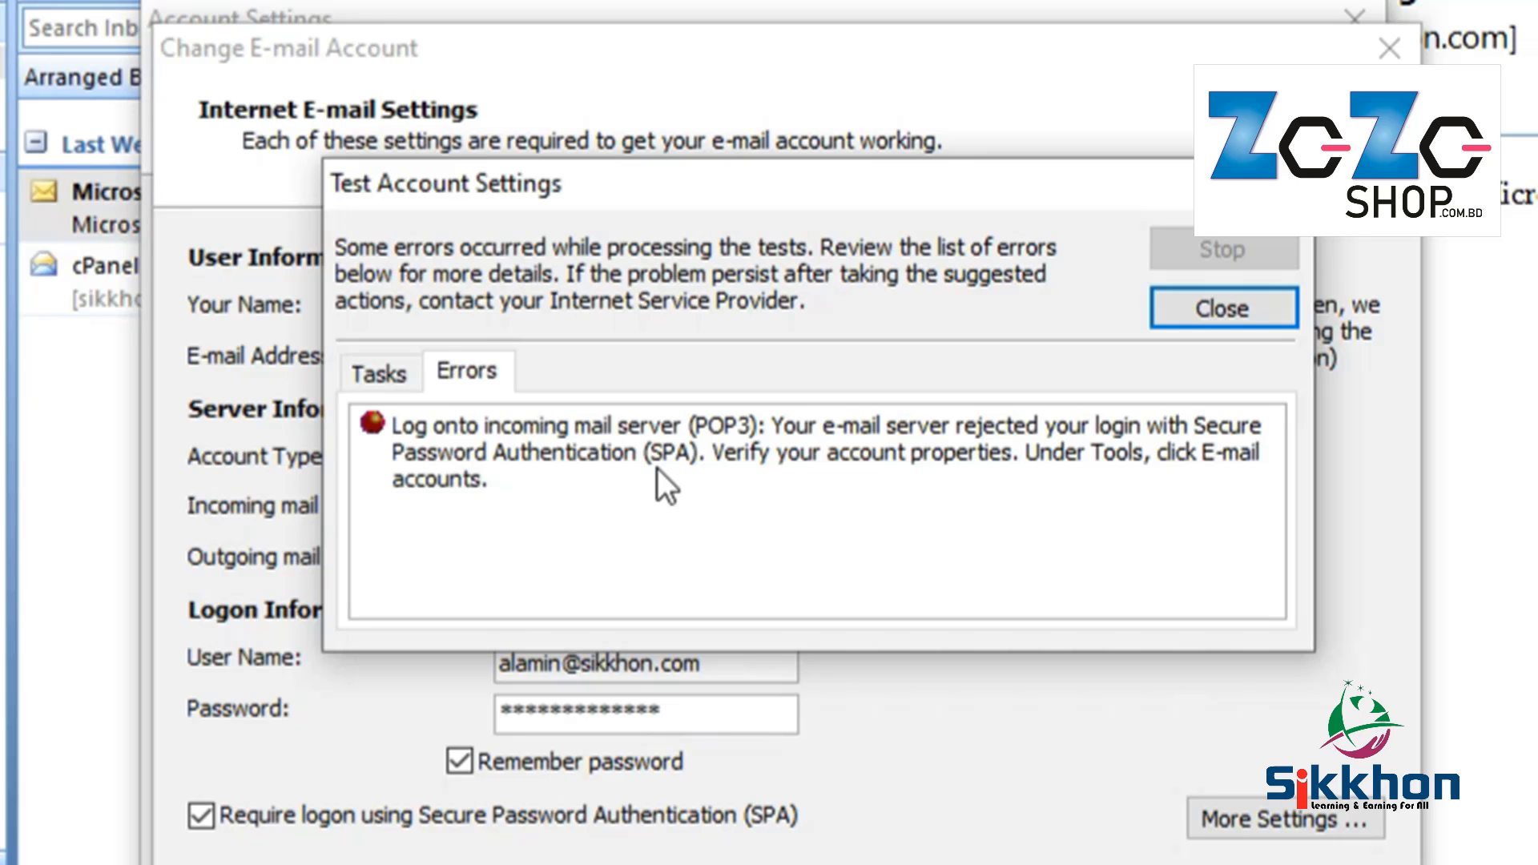
click(1203, 306)
click(310, 815)
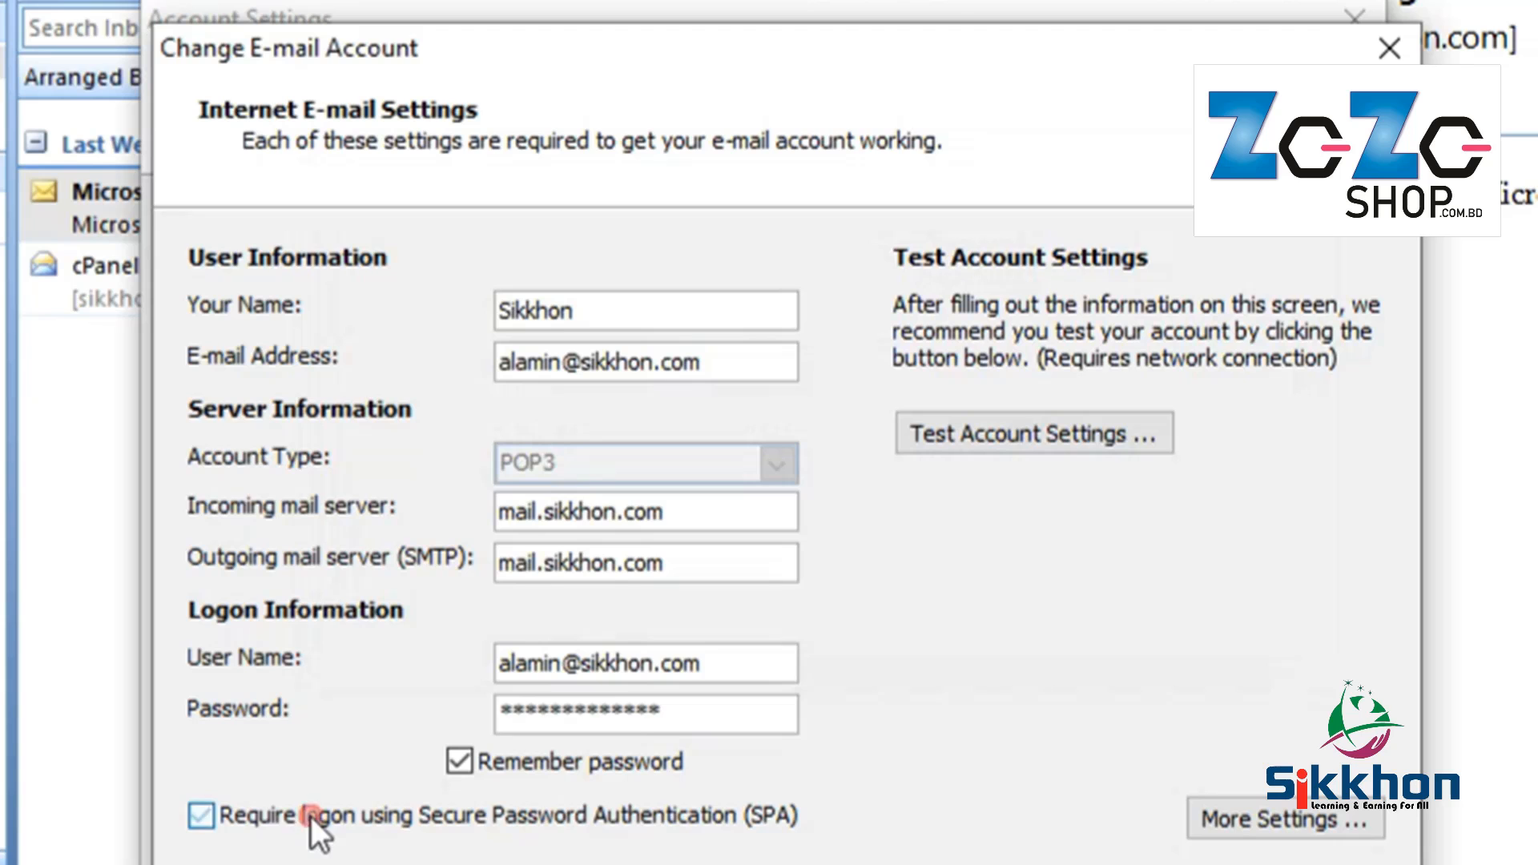
Step: Restore the default server port numbers in the account's advanced settings
click(1274, 825)
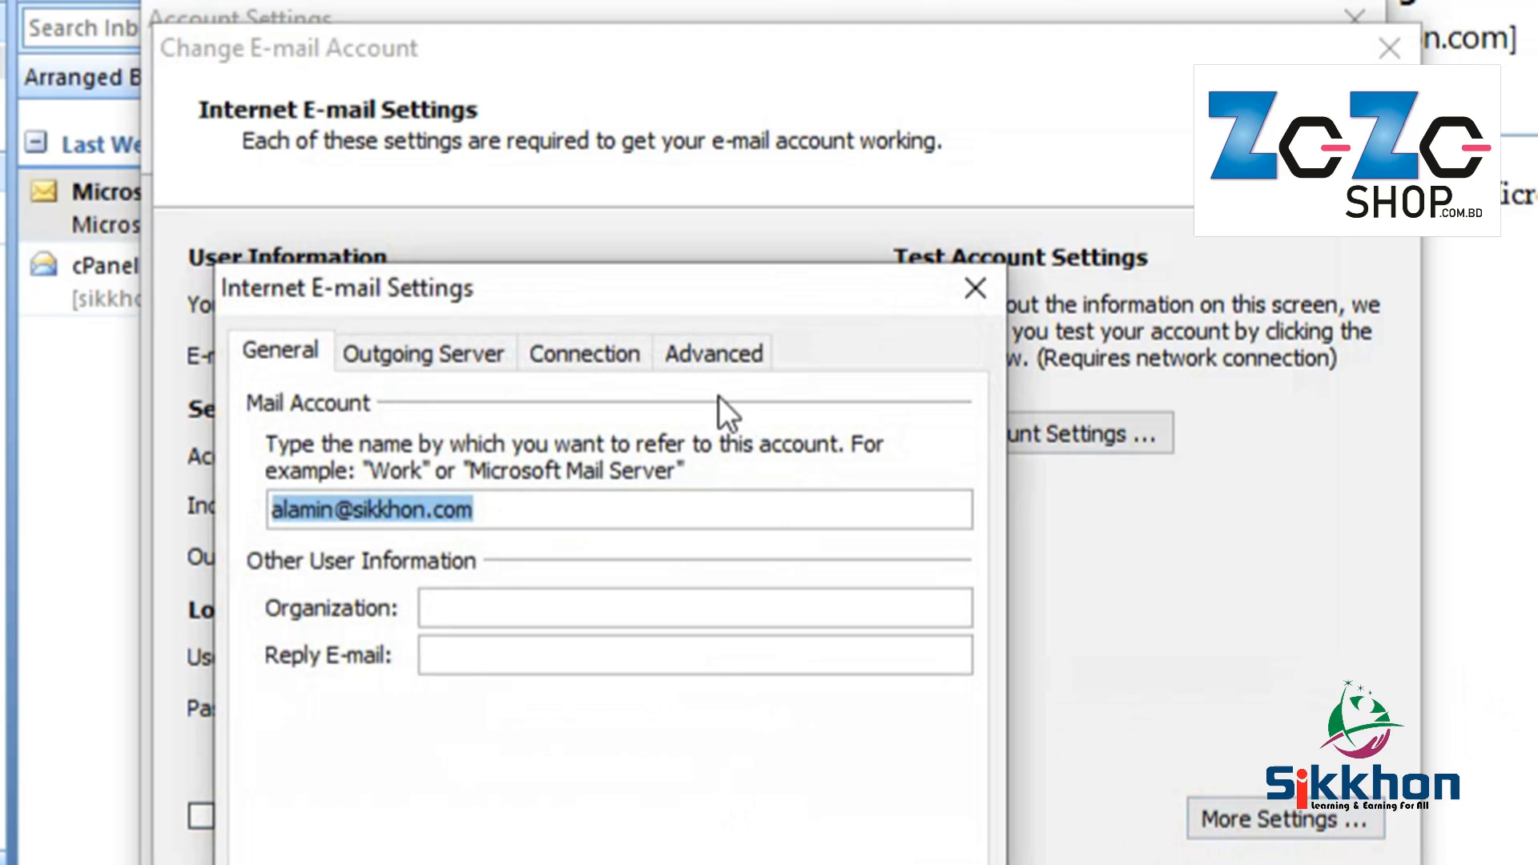
drag(704, 272, 829, 125)
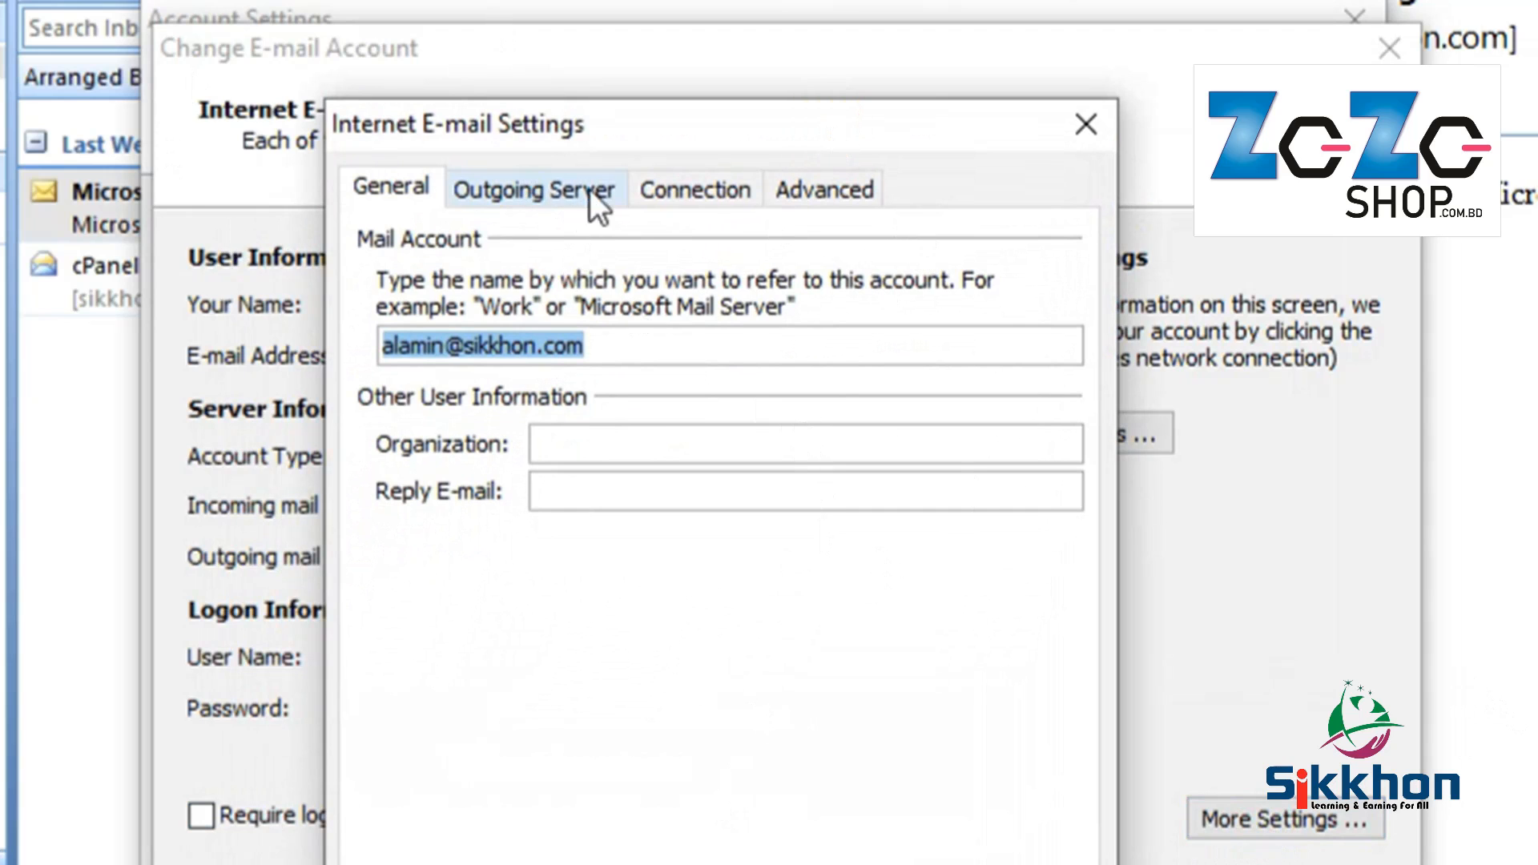
click(817, 191)
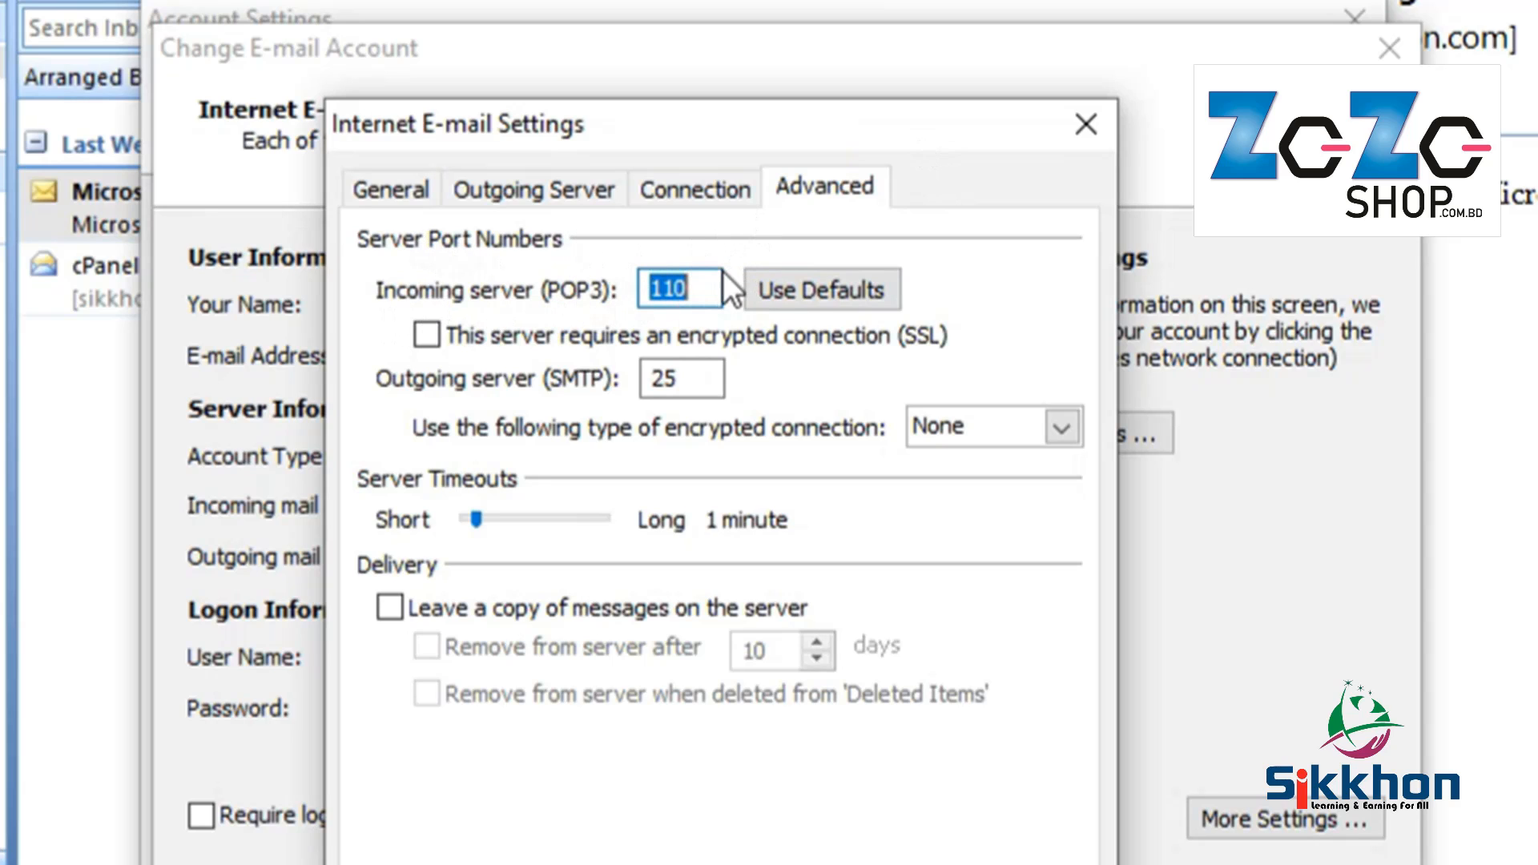
click(848, 291)
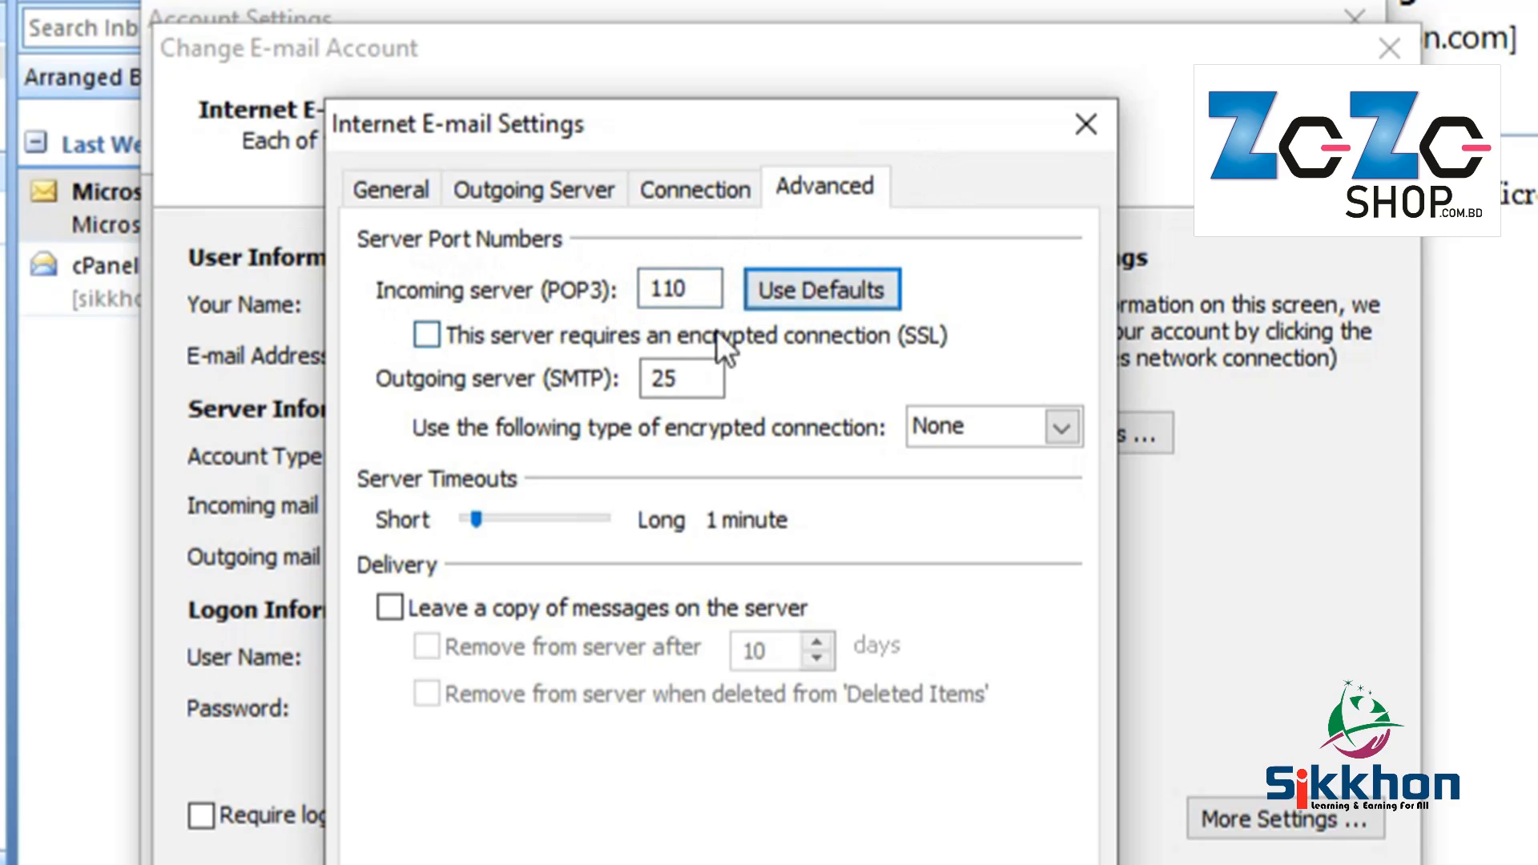
double_click(663, 287)
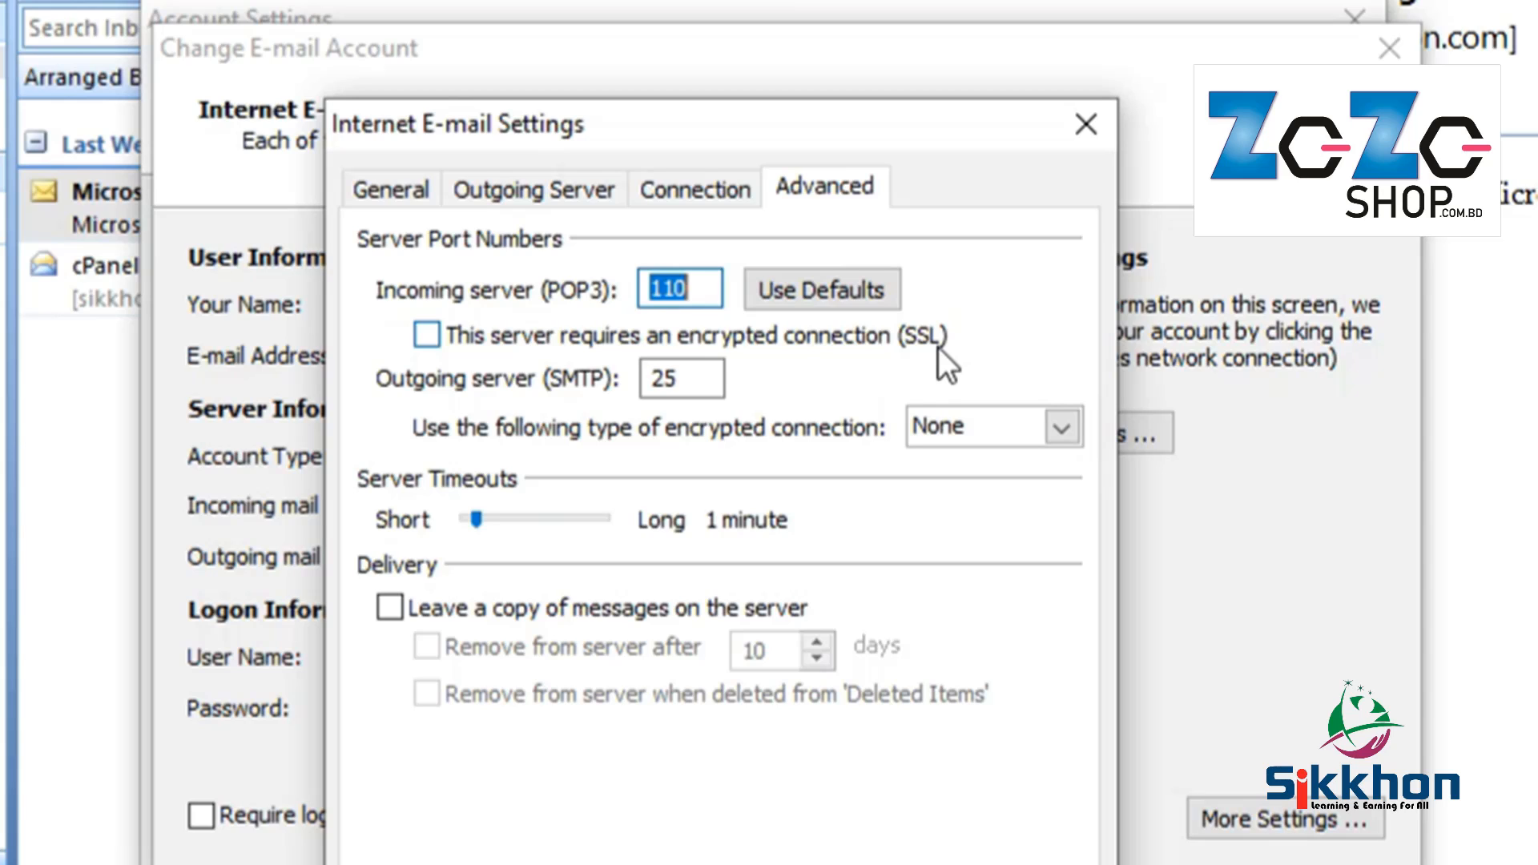
Step: Require an encrypted SSL connection for the incoming POP3 server and set the outgoing server's encryption type to SSL
click(431, 329)
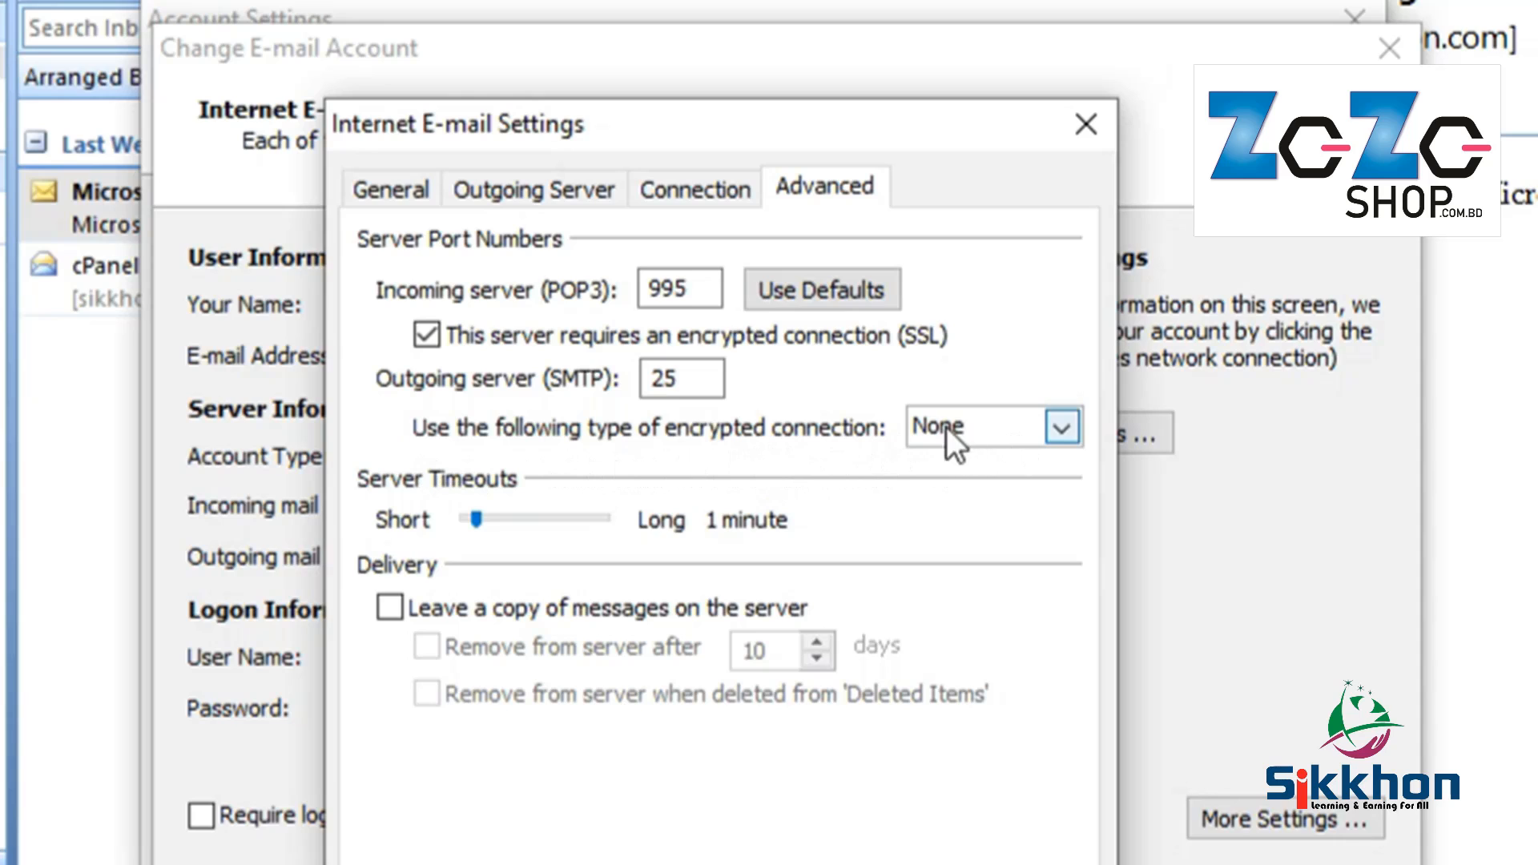
click(1017, 423)
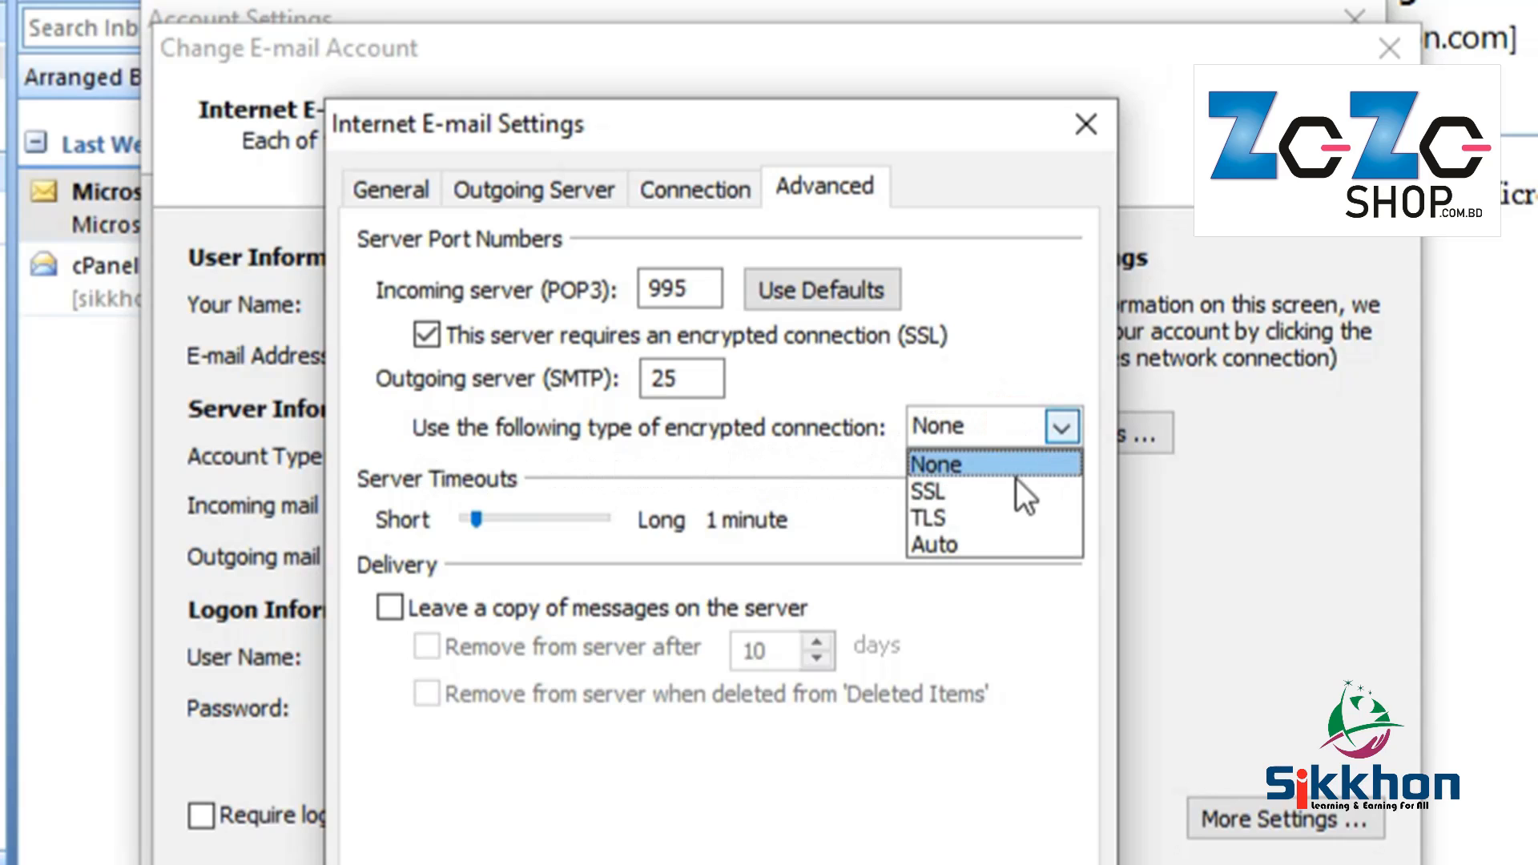
click(974, 494)
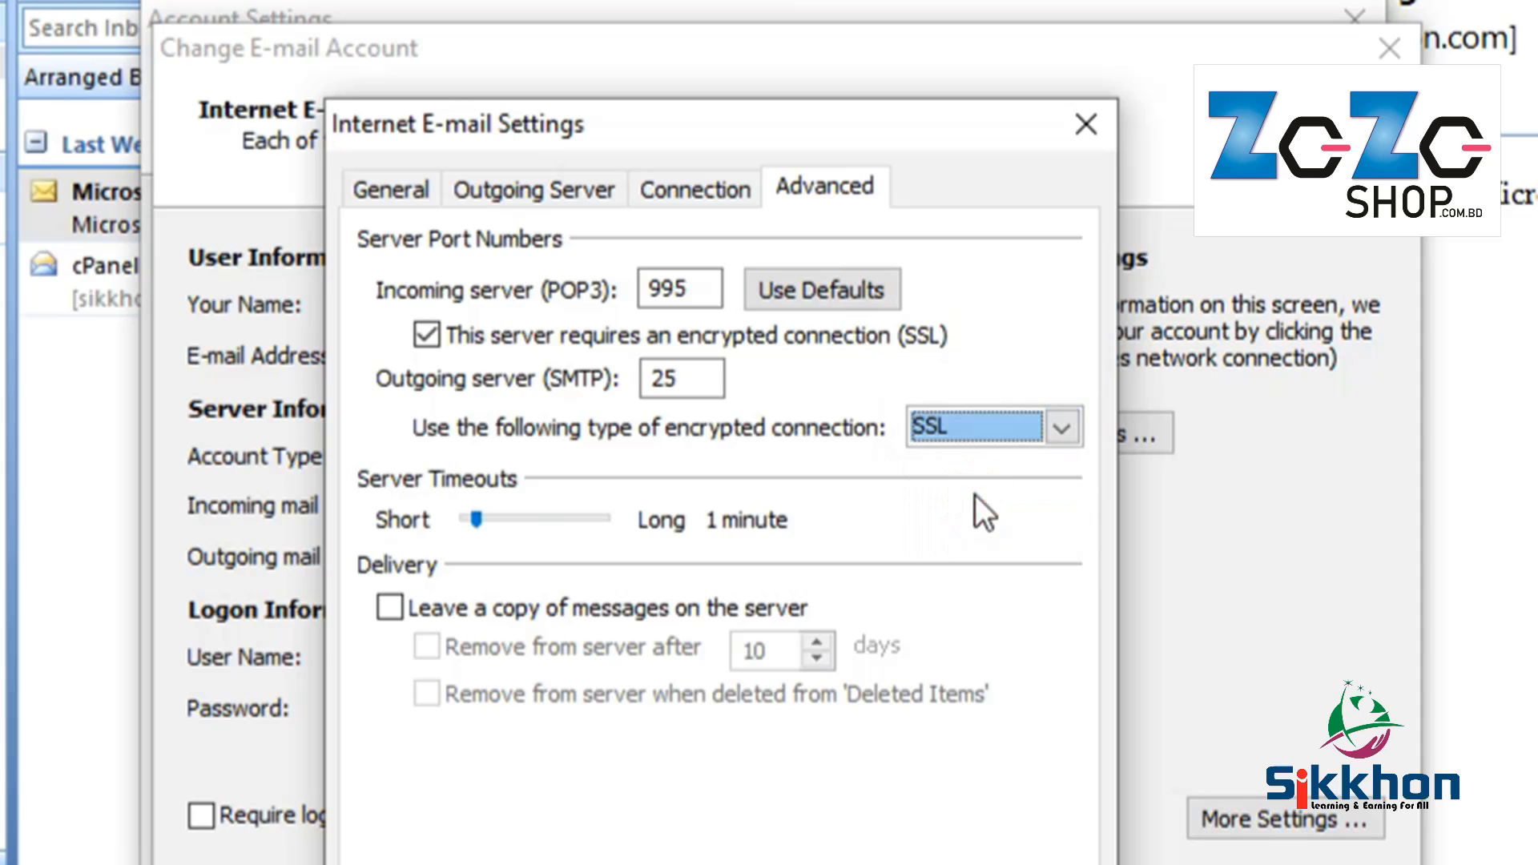
Step: Change the outgoing server's encrypted connection type to TLS in the account's advanced settings
click(689, 381)
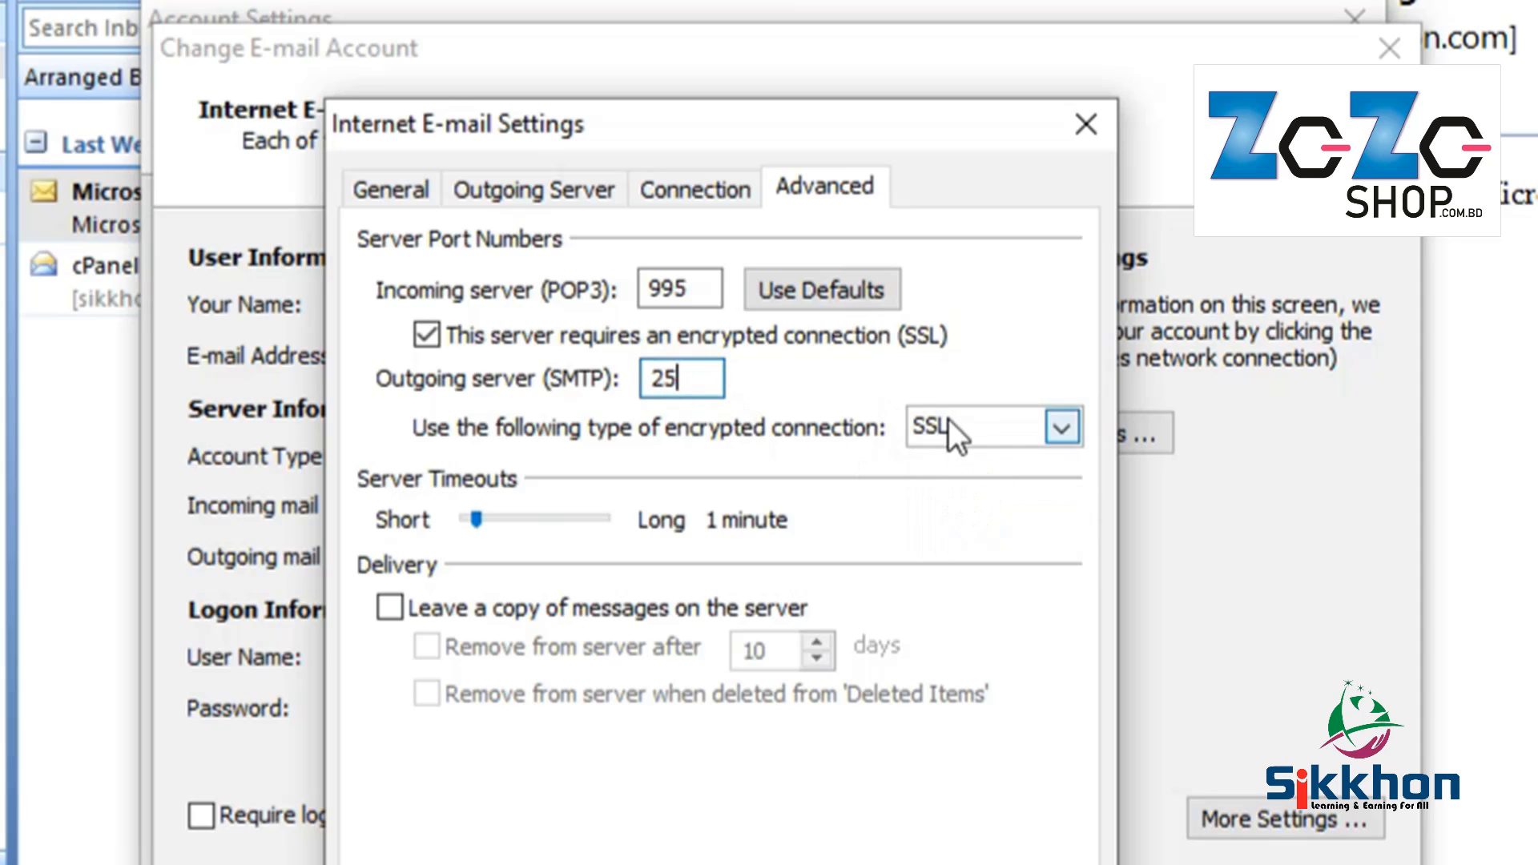
click(949, 420)
click(983, 519)
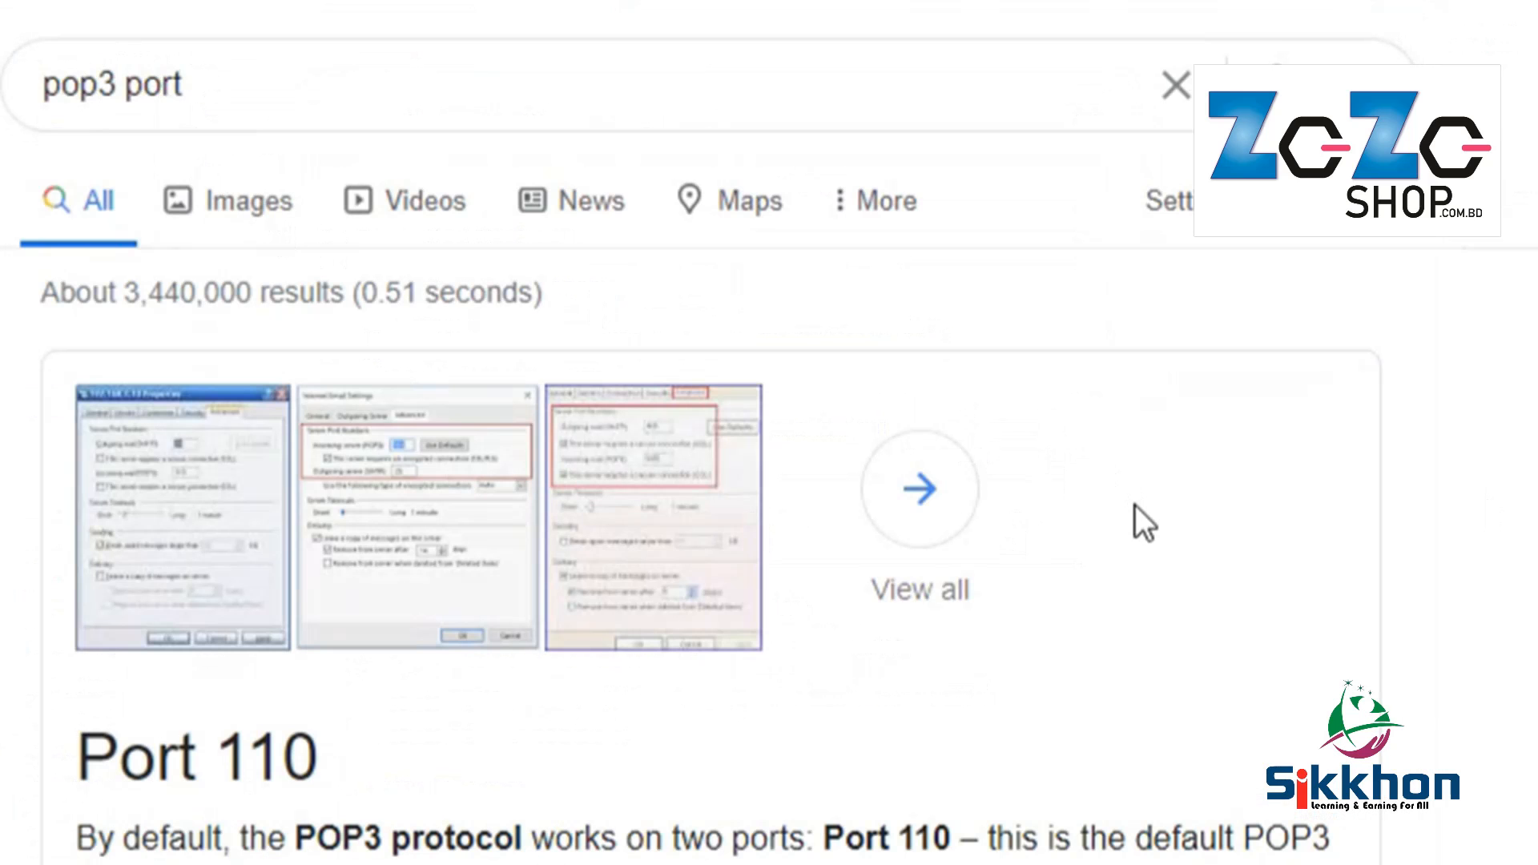
Step: Switch to the browser and read the web search results for "pop3 port" on the default and secure ports
scroll(1137, 505, down, 3)
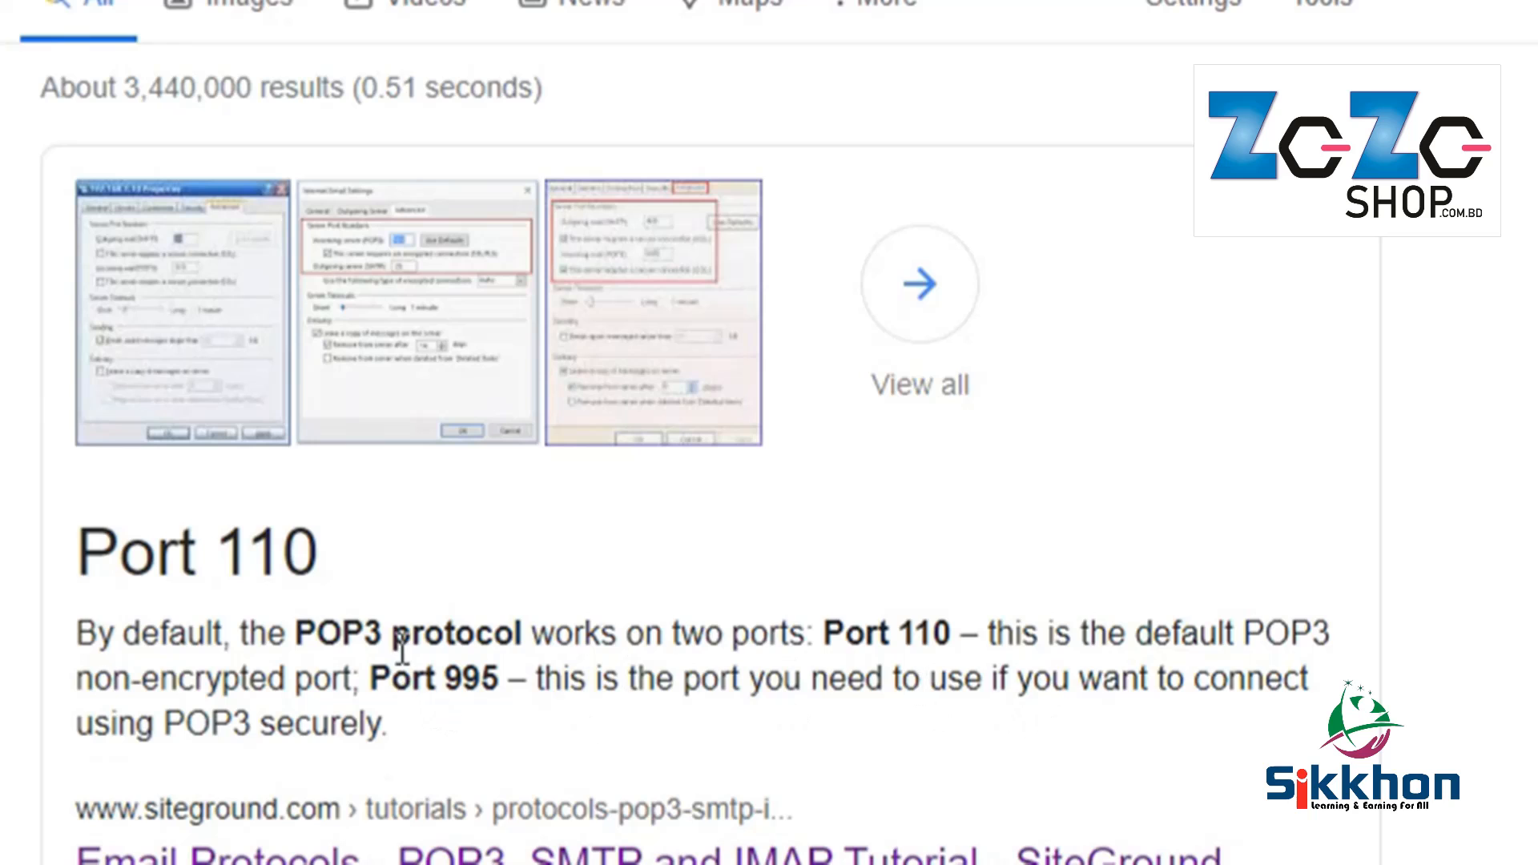
scroll(623, 737, down, 5)
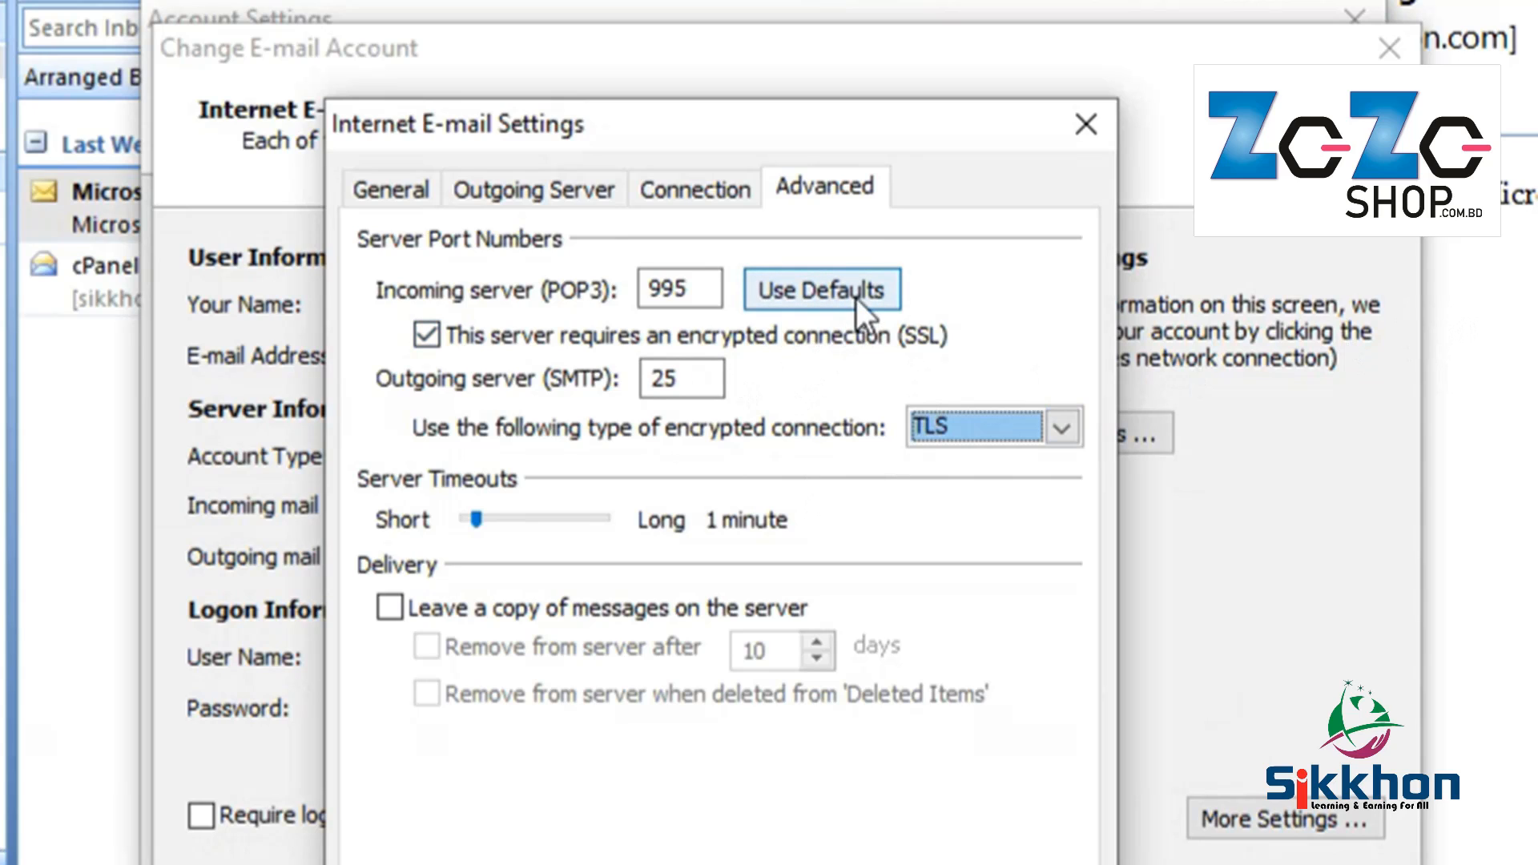
Step: Return to Outlook, close the advanced settings without saving the changes, then run the account settings test and close it
drag(812, 152, 1181, 68)
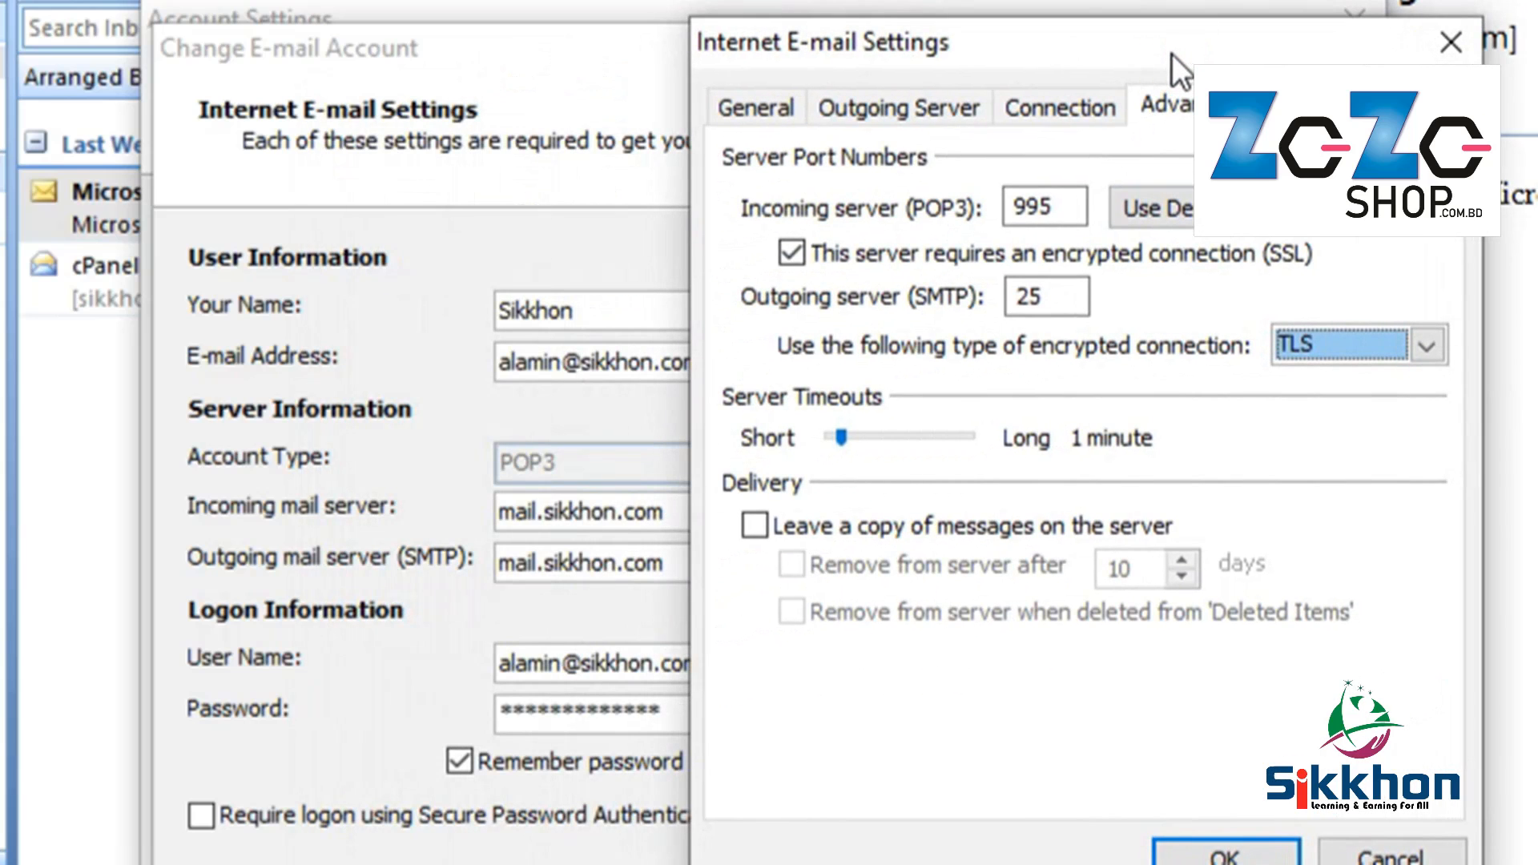
click(1451, 42)
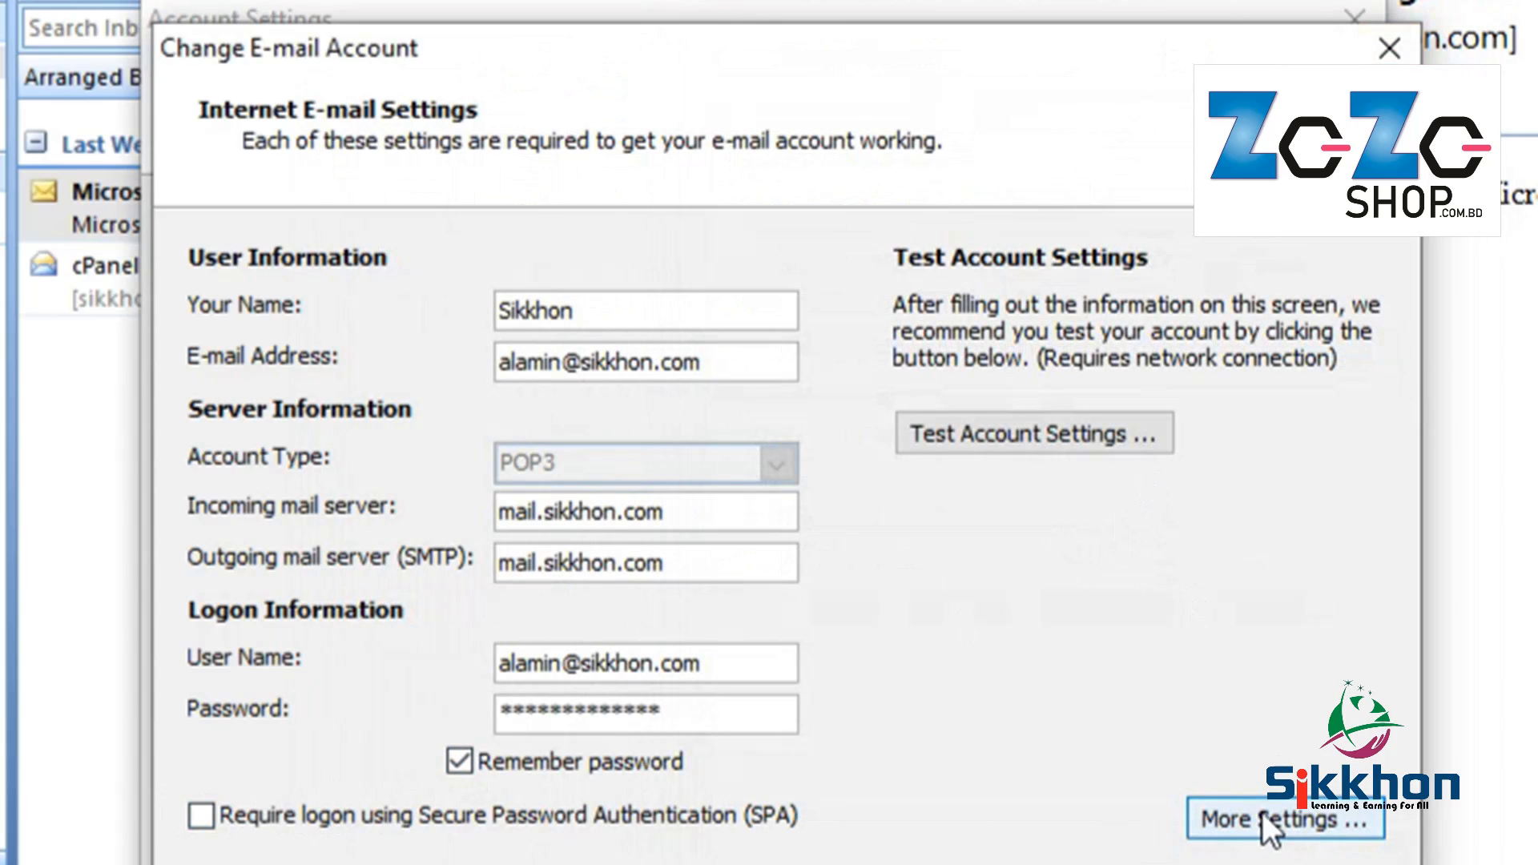
click(1242, 799)
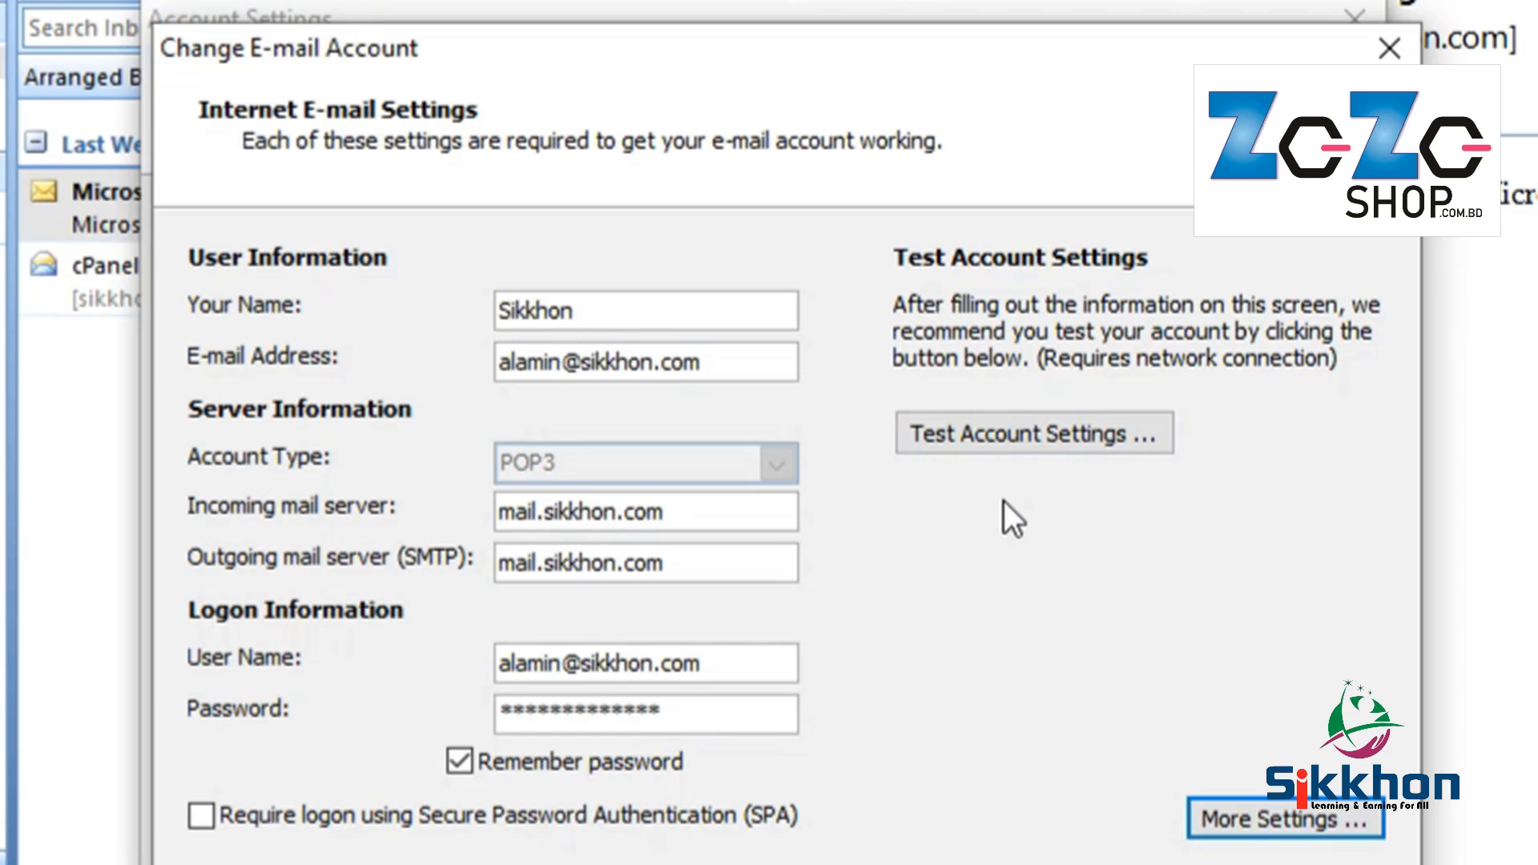
click(994, 436)
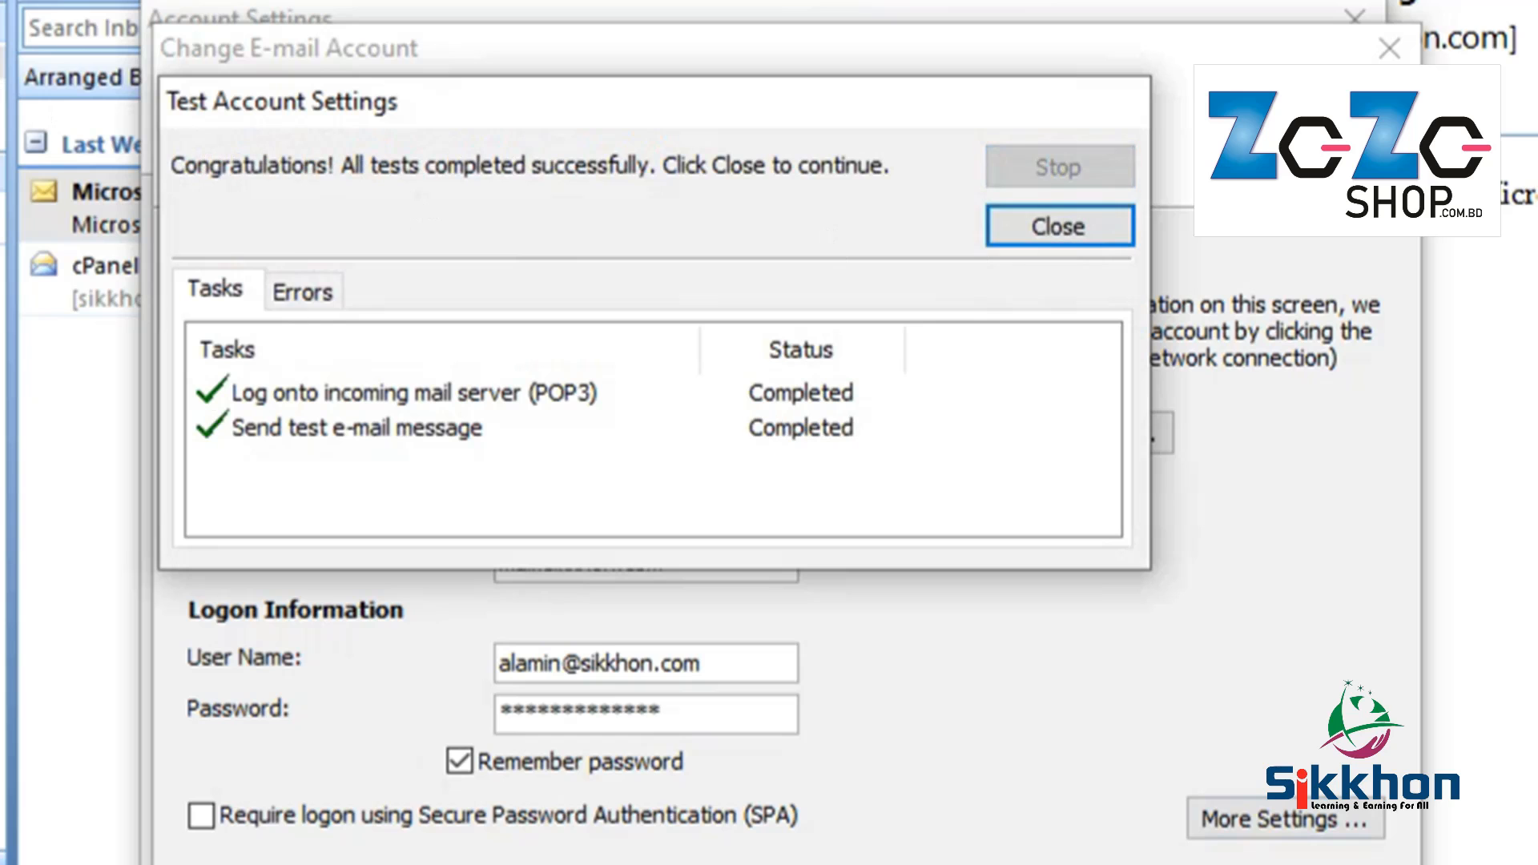
click(1094, 222)
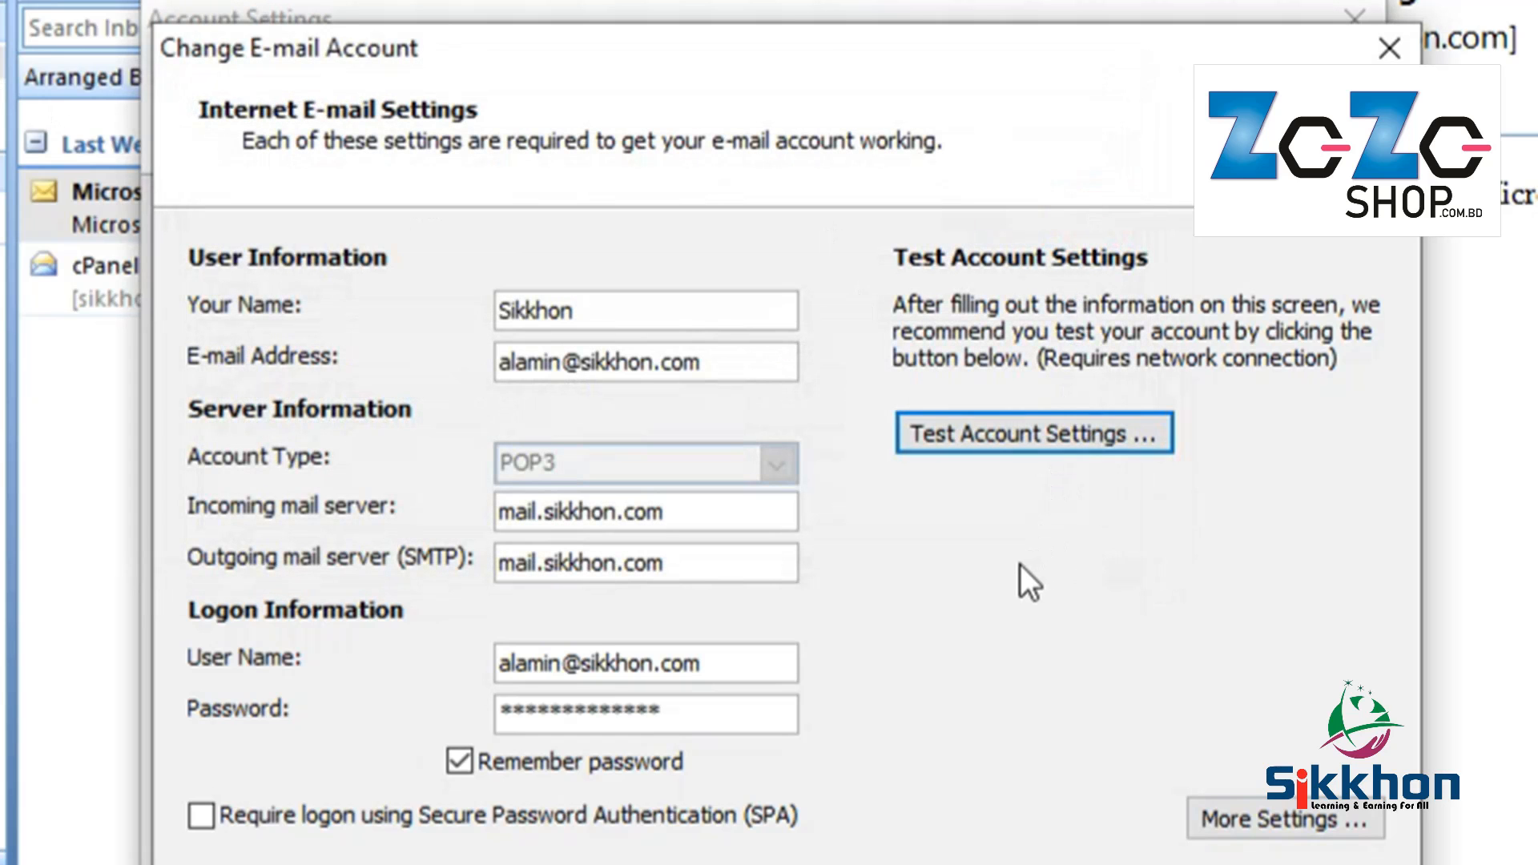